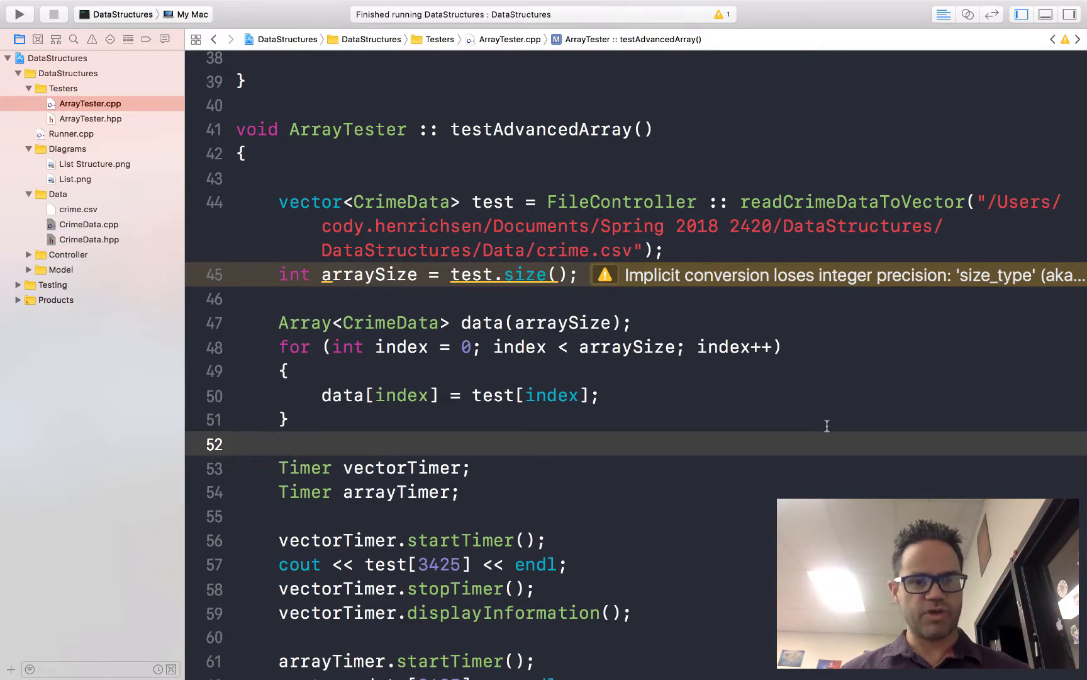
scroll(827, 426, "up", 3)
scroll(827, 426, "up", 1)
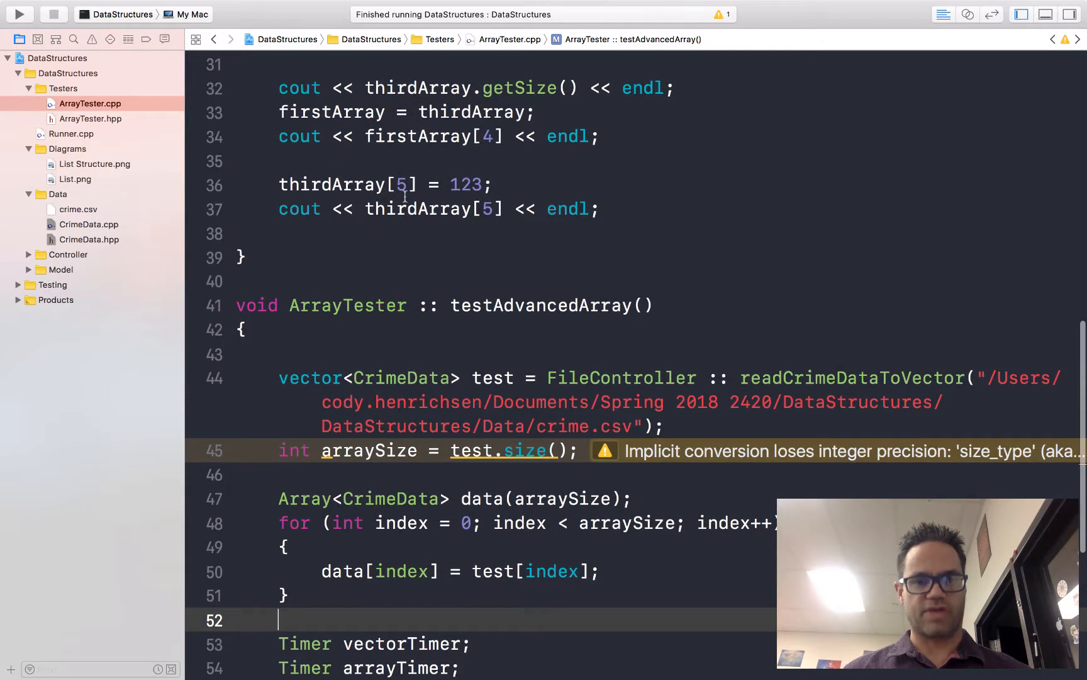
scroll(300, 95, "up", 2)
scroll(300, 95, "up", 2)
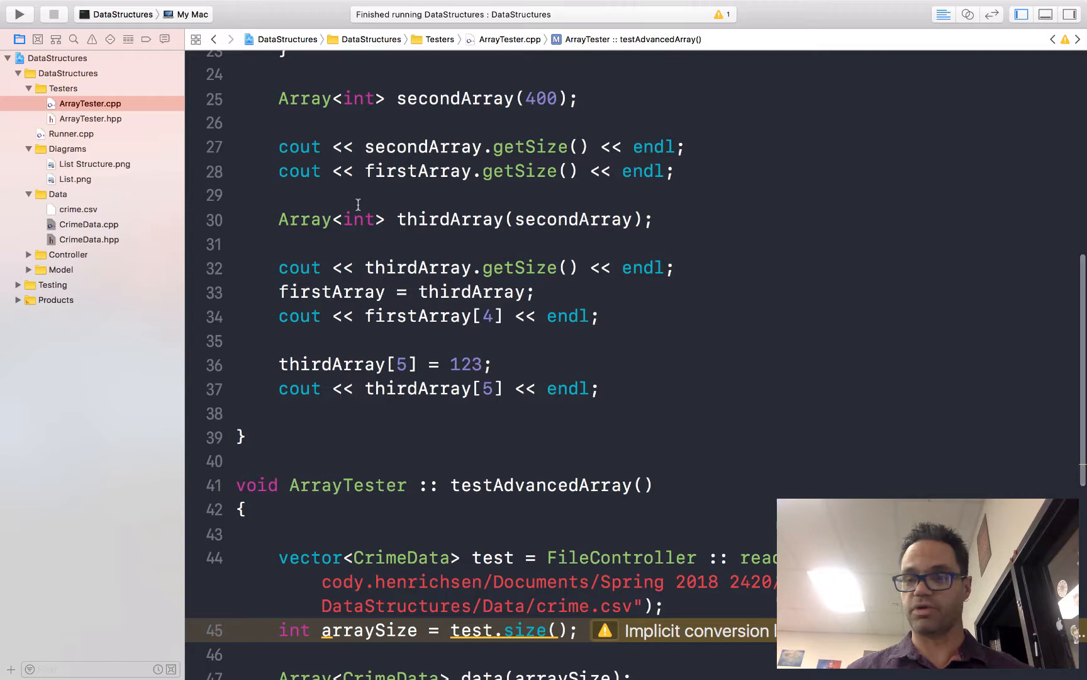
scroll(360, 205, "down", 1)
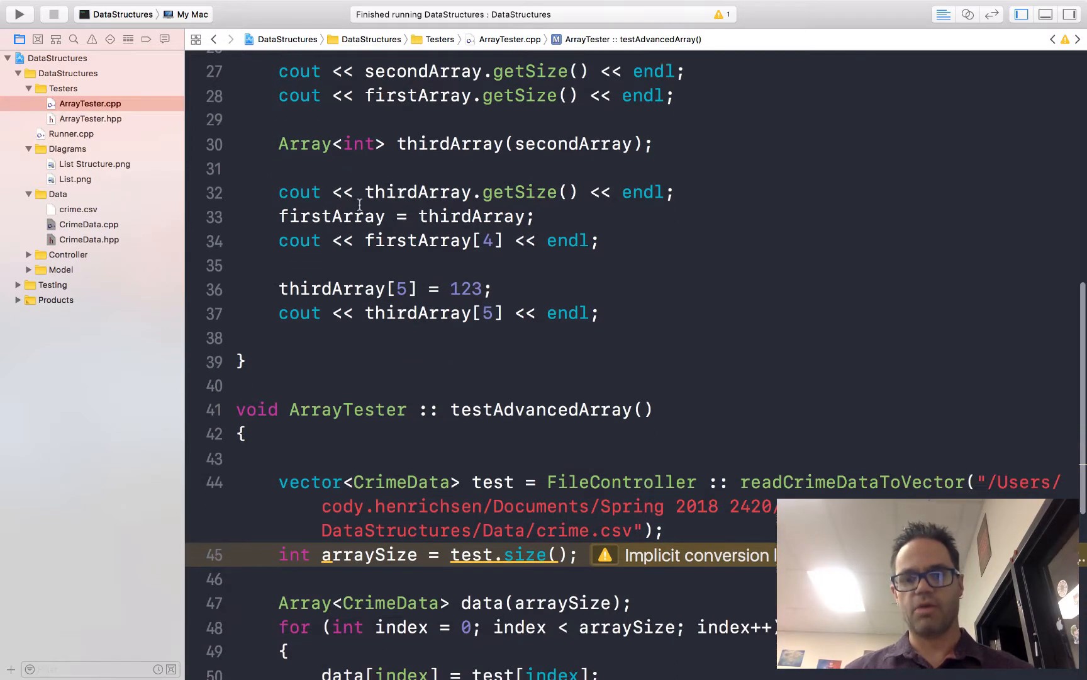
scroll(360, 204, "down", 3)
scroll(359, 205, "down", 1)
scroll(358, 205, "down", 1)
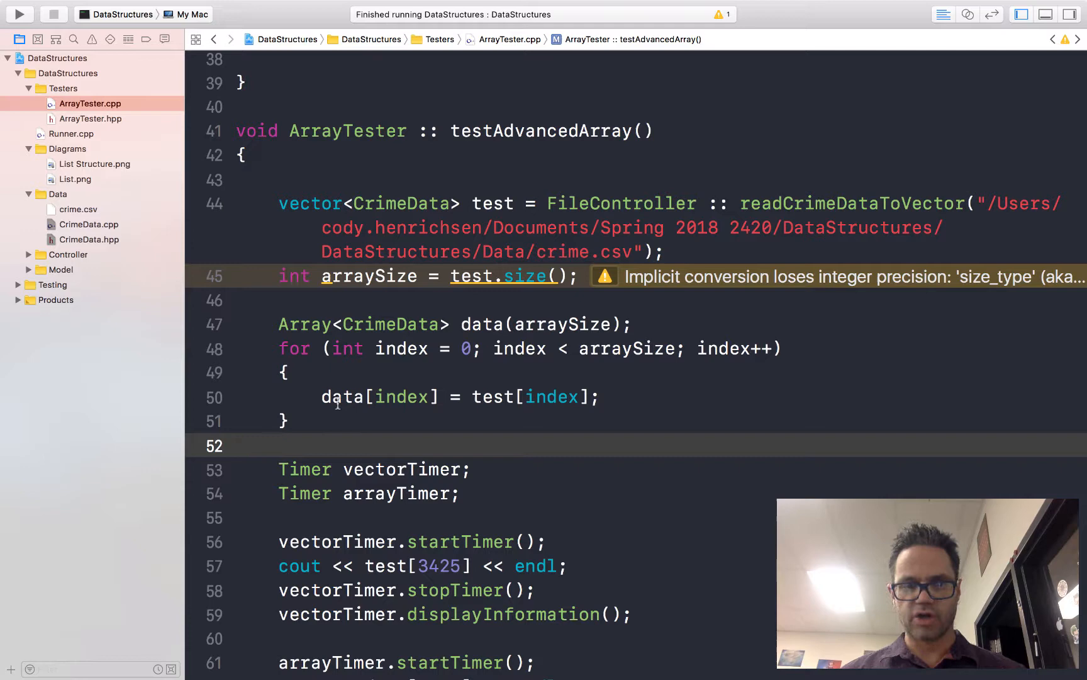
scroll(338, 404, "down", 2)
scroll(338, 404, "down", 2)
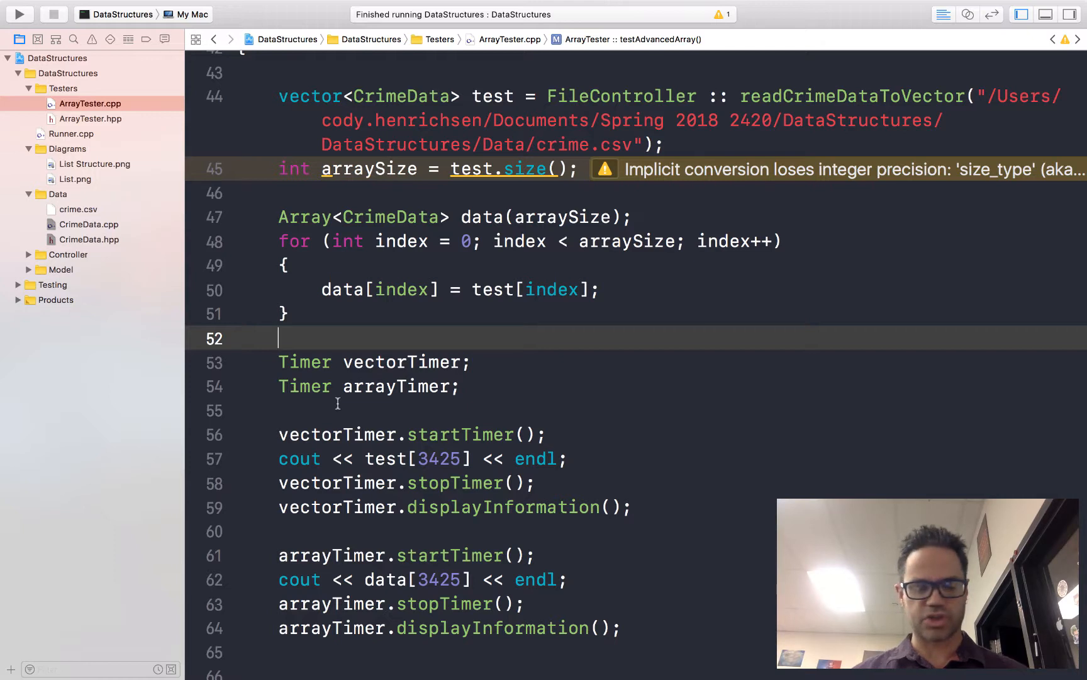
Build the DataStructures project and hit the 'No matching constructor for CrimeData' error.
key("super+r")
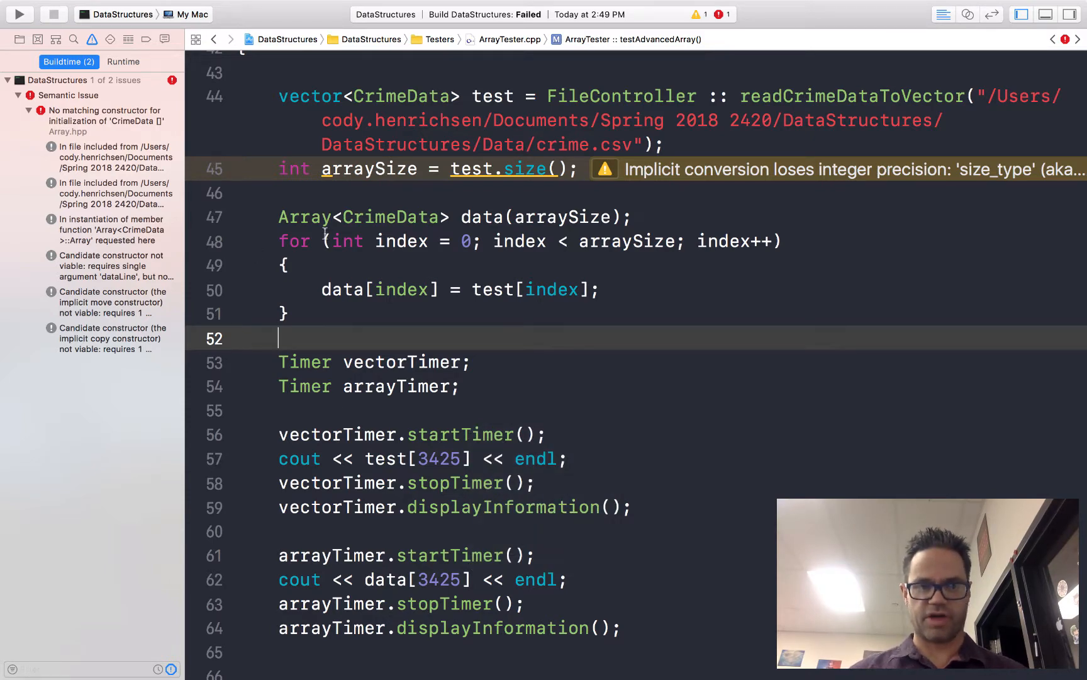
scroll(499, 217, "up", 5)
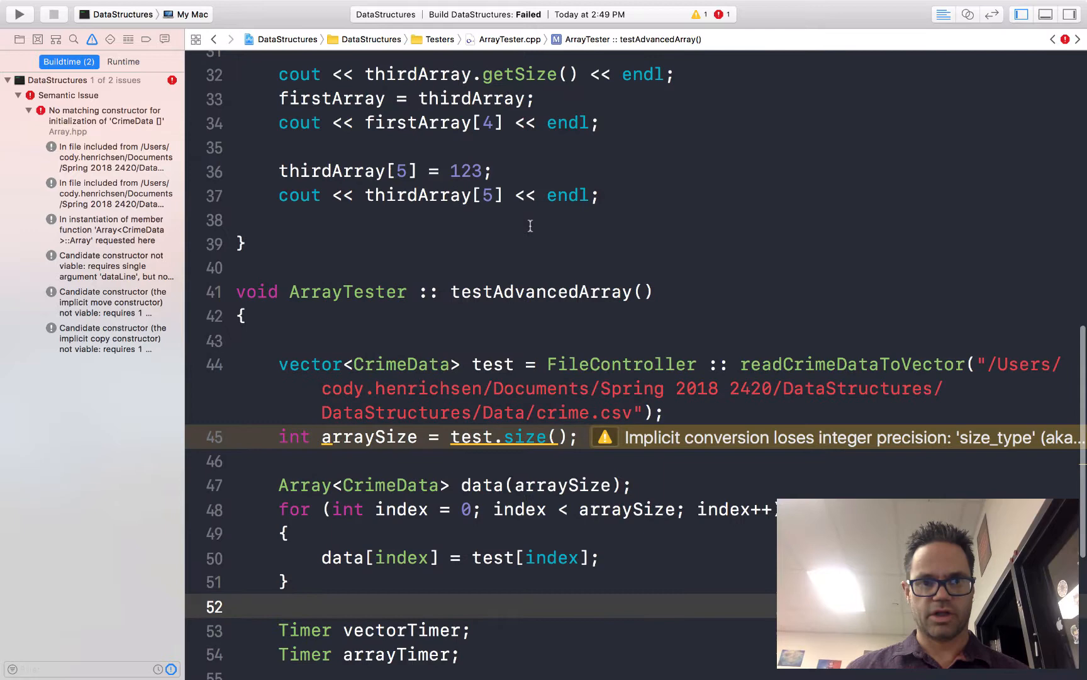
scroll(527, 226, "up", 4)
scroll(441, 232, "up", 2)
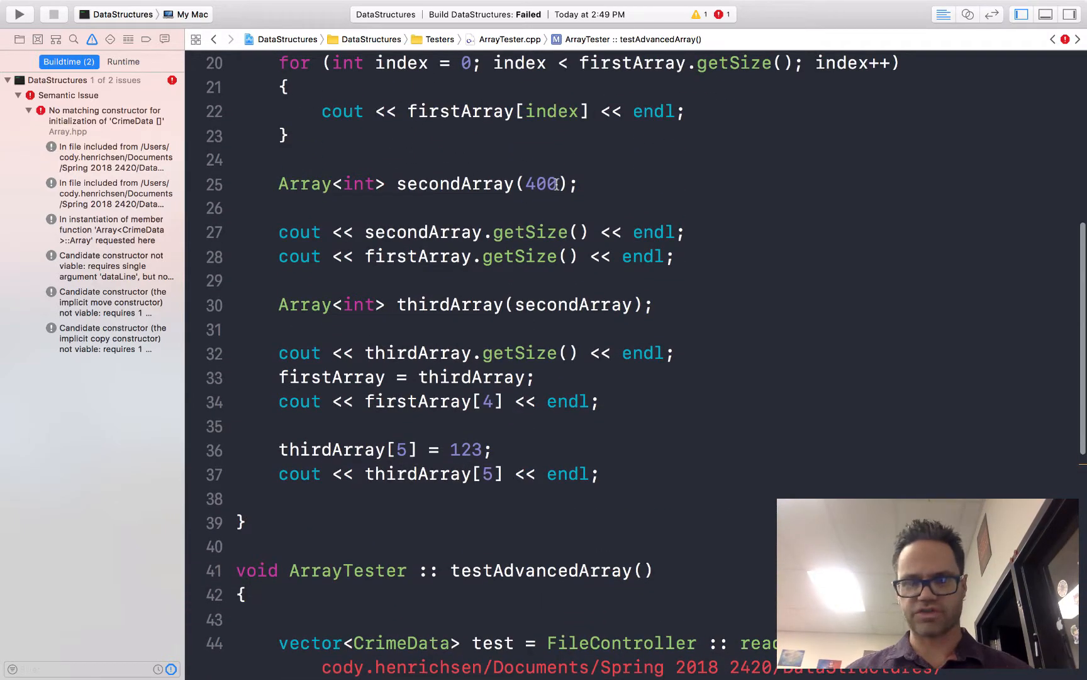
scroll(556, 186, "down", 1)
scroll(556, 186, "down", 8)
scroll(557, 185, "down", 5)
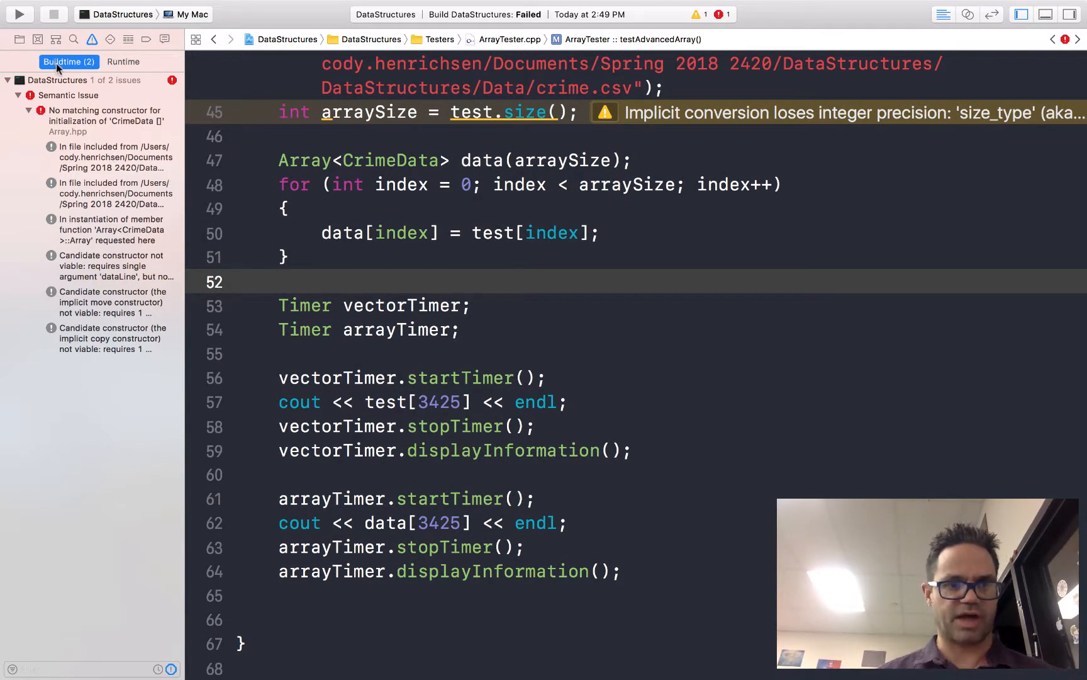
Trace the error to Array.hpp line 49's new Type[size] and expand the full message.
left_click(71, 120)
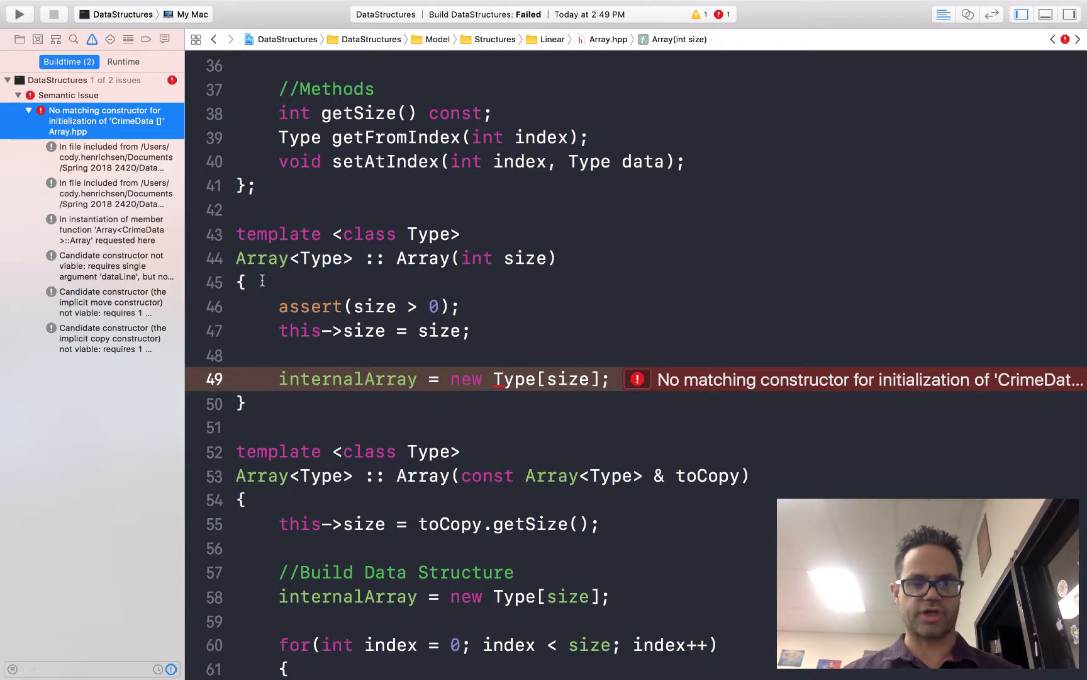
left_click(279, 379)
left_click(510, 380)
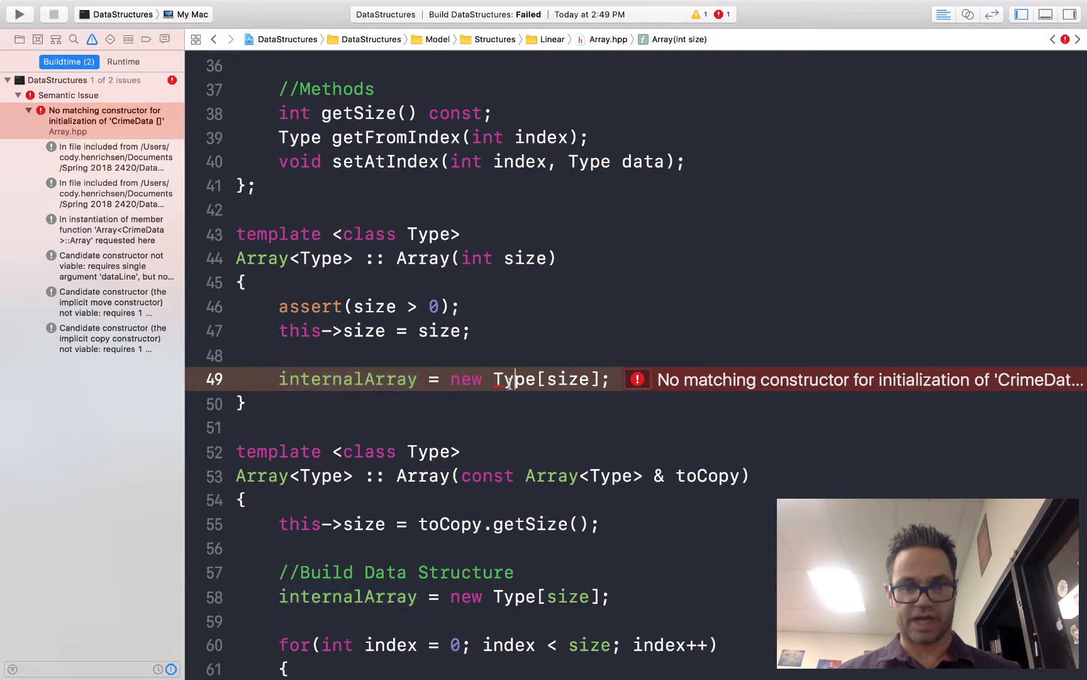
left_click(644, 381)
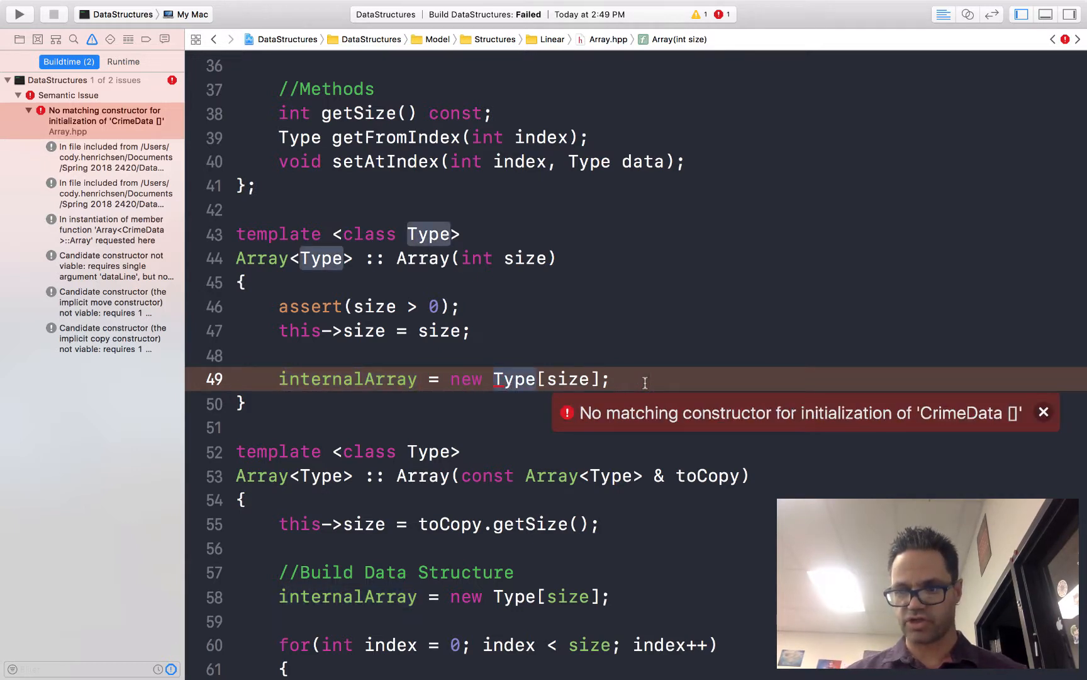
left_click(21, 39)
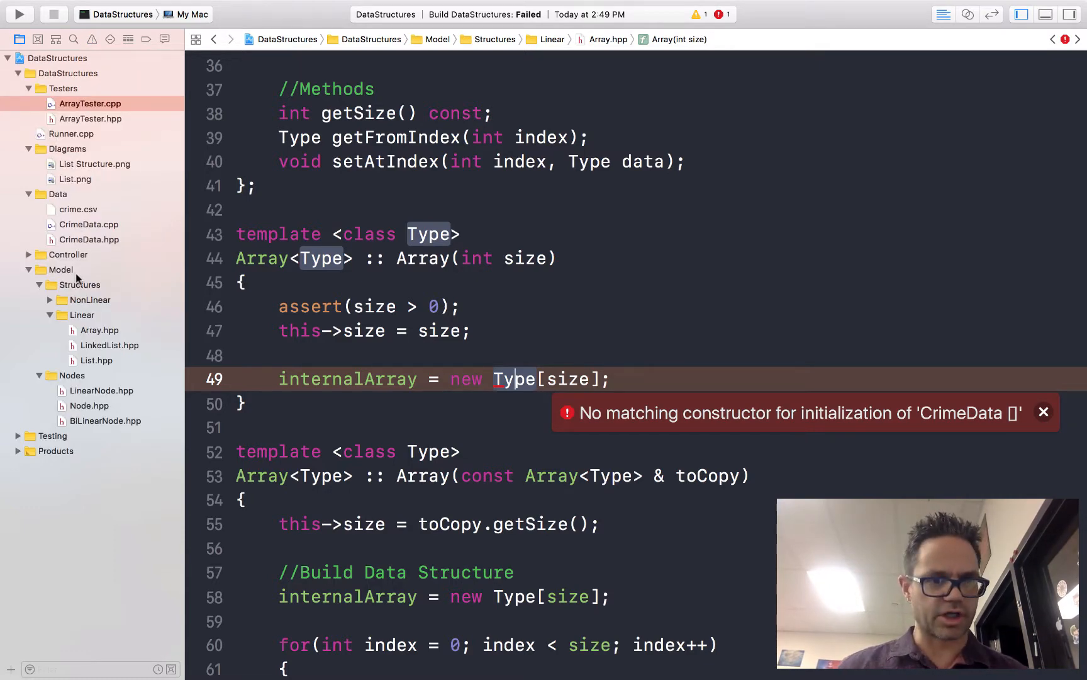
Review CrimeData.hpp and CrimeData.cpp, whose only constructor parses a CSV dataLine.
left_click(79, 242)
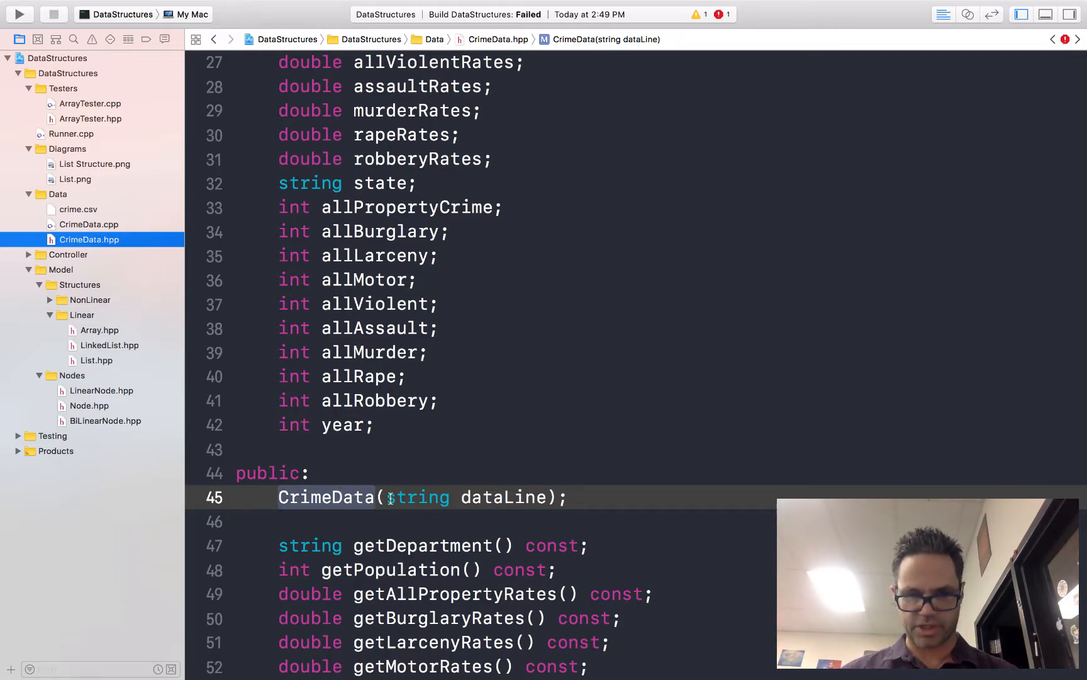
left_click(112, 226)
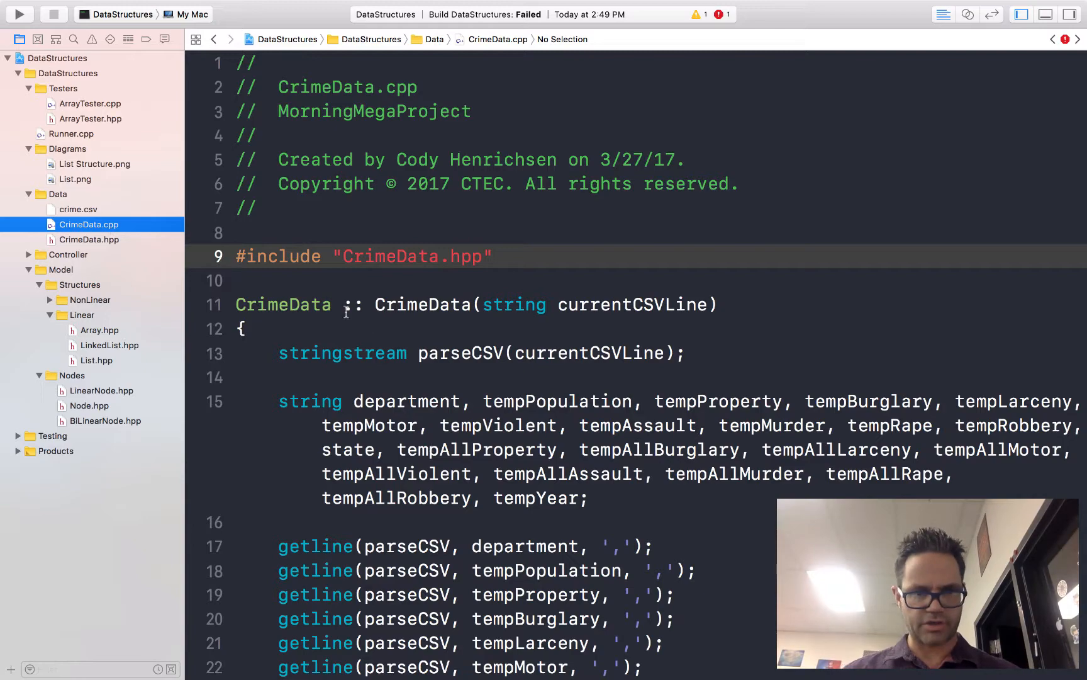
scroll(605, 380, "down", 3)
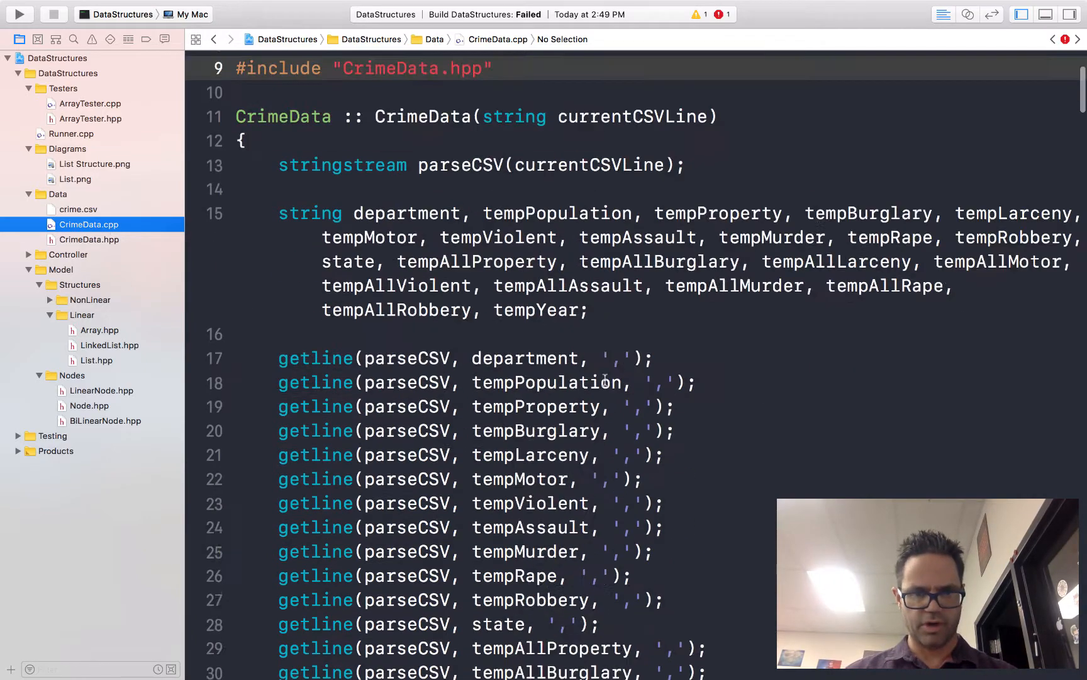
scroll(604, 380, "down", 3)
scroll(604, 380, "down", 2)
scroll(603, 380, "down", 2)
scroll(605, 381, "down", 5)
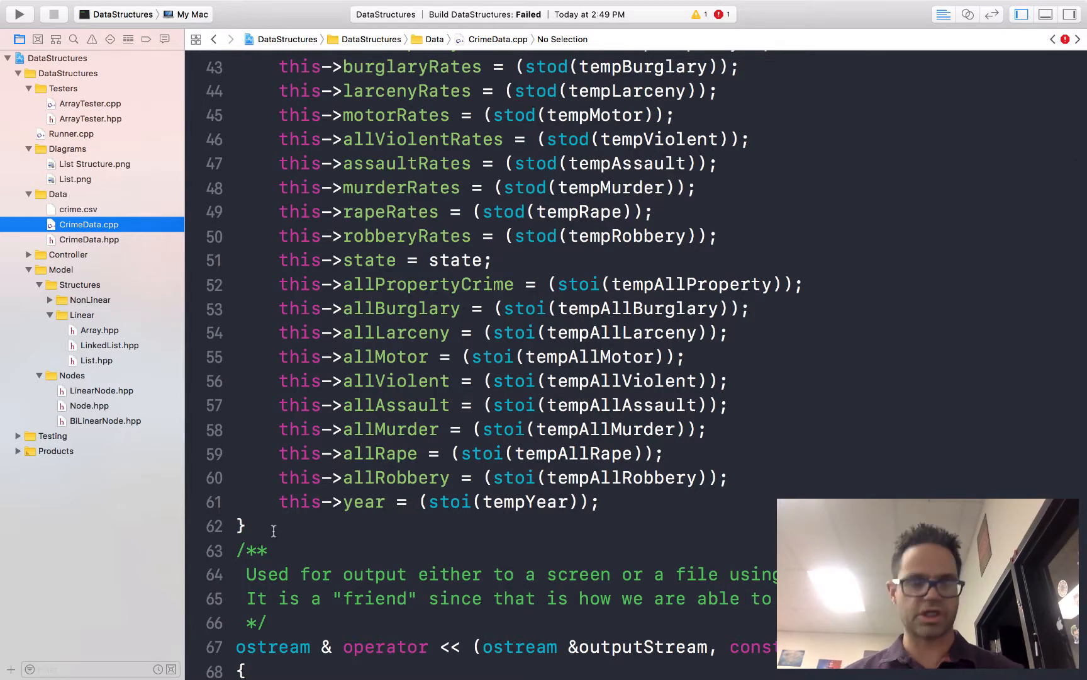
Walk the build issue notes through ArrayTester to the one-argument CrimeData constructor, then return to Array.hpp line 49.
left_click(92, 39)
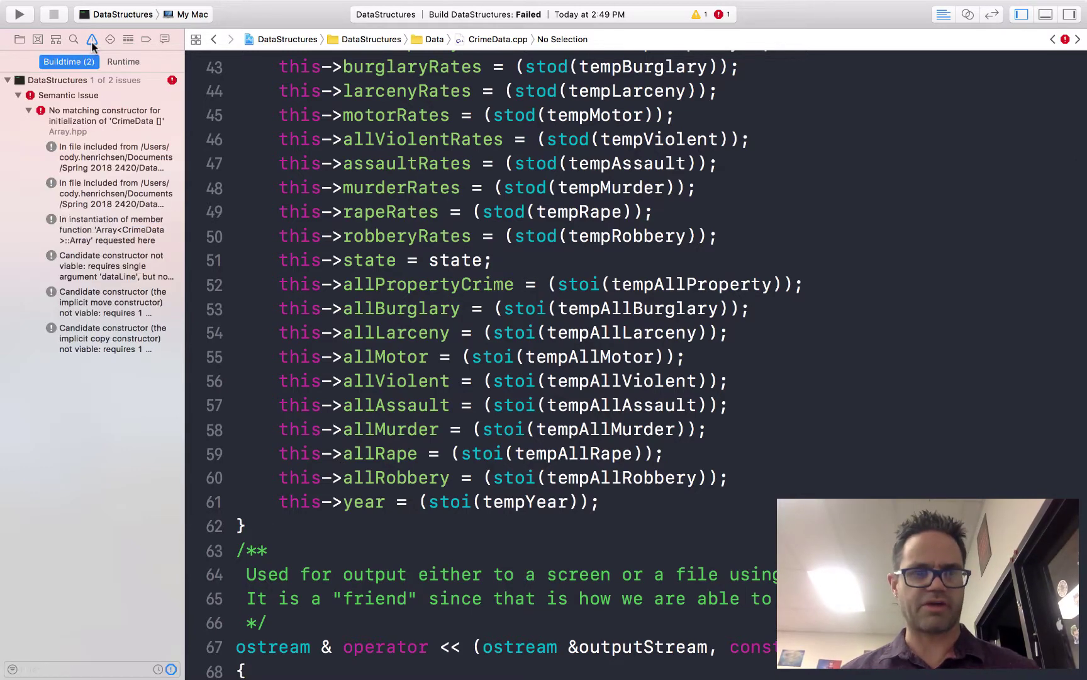
left_click(98, 157)
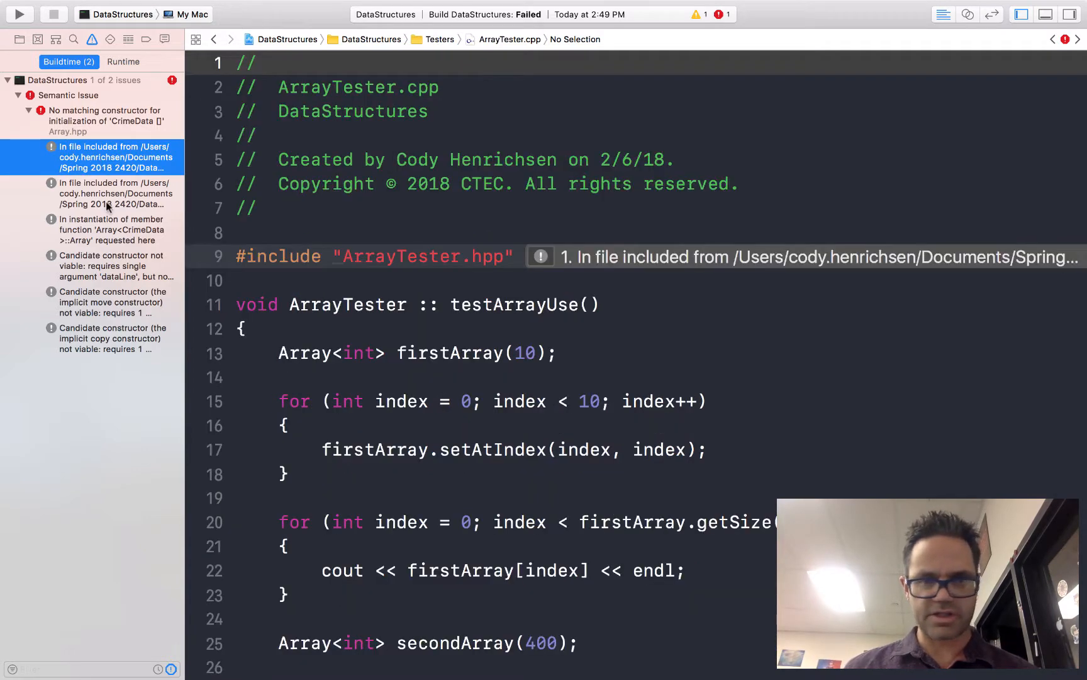
left_click(104, 204)
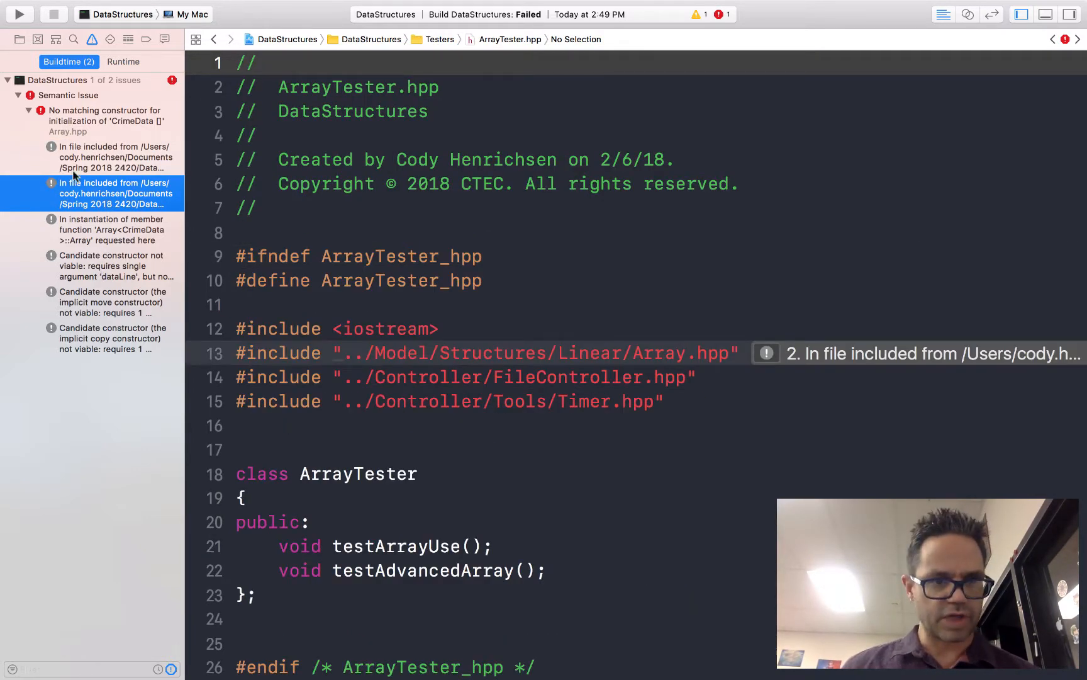
left_click(73, 270)
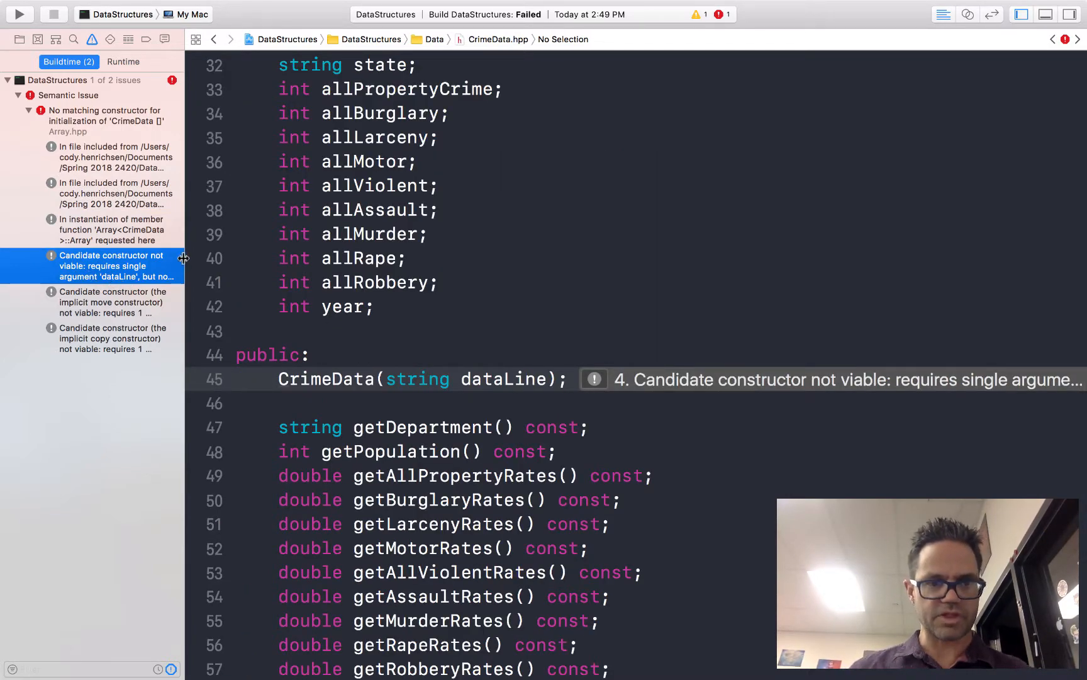
left_click_drag(184, 262, 292, 258)
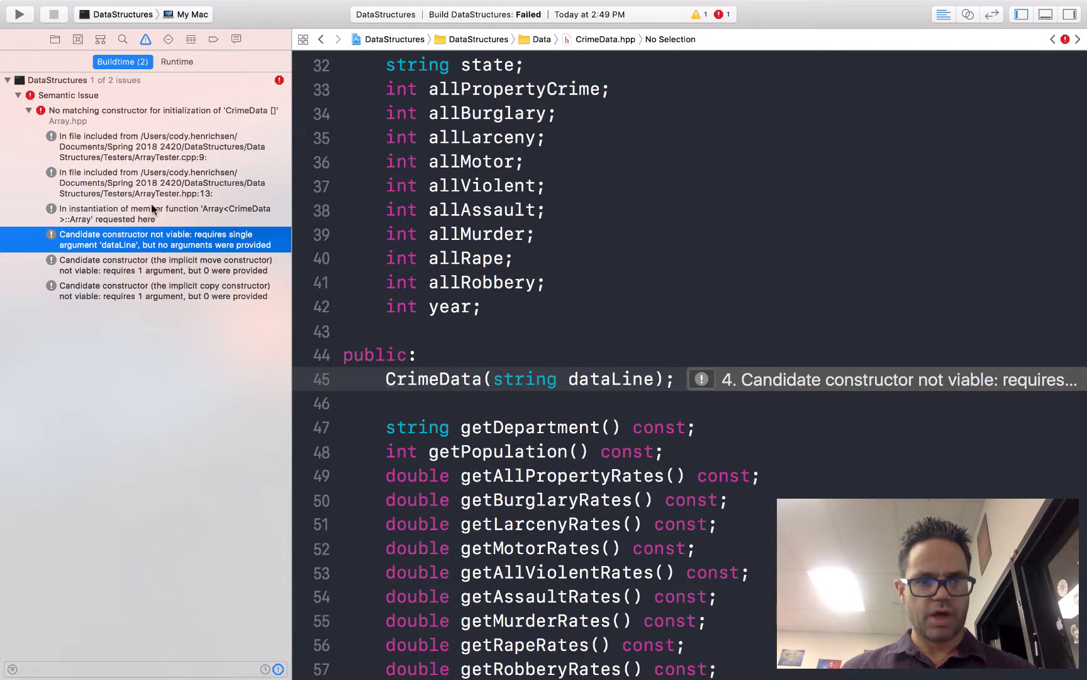
left_click(137, 111)
left_click(625, 379)
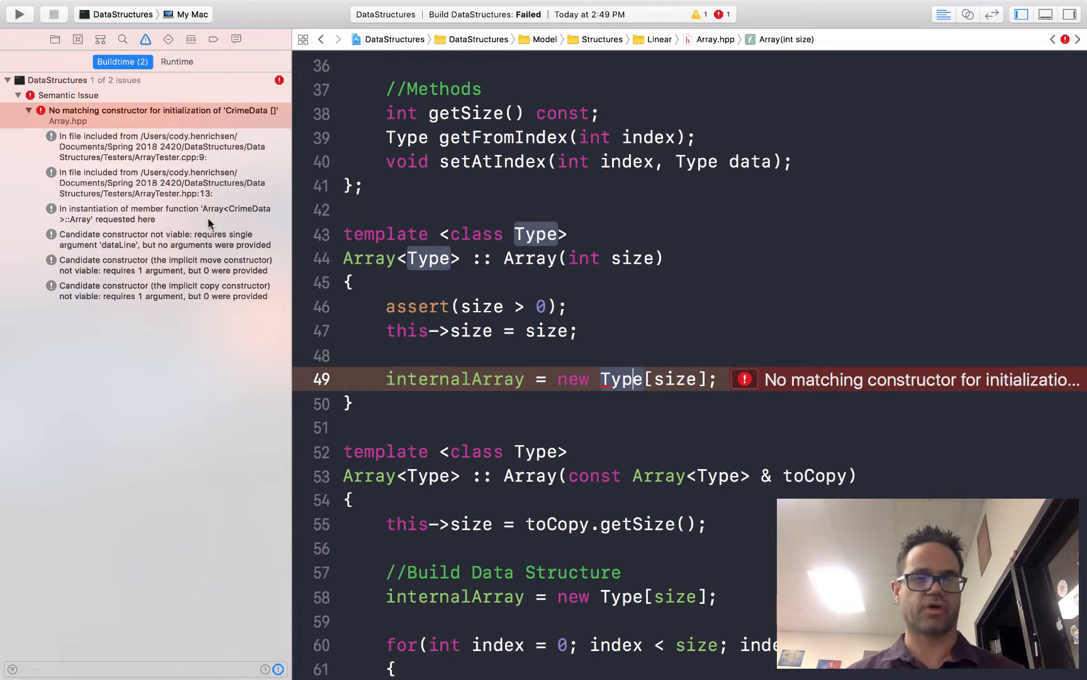
Declare a no-parameter CrimeData() constructor under public: in CrimeData.hpp.
left_click(55, 41)
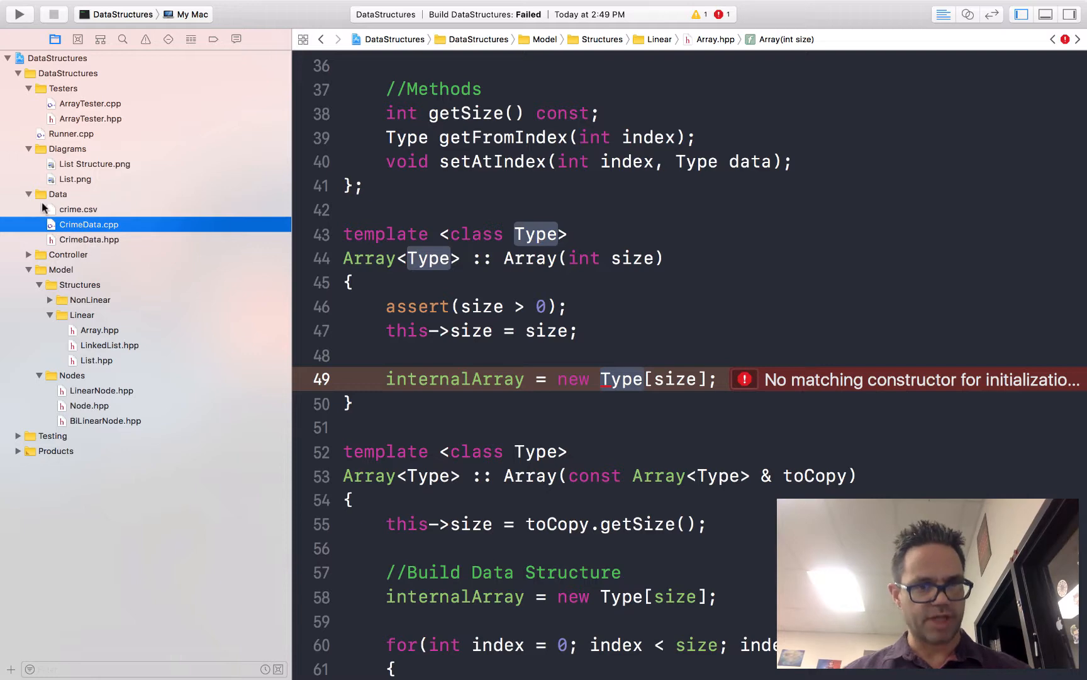
left_click(81, 240)
left_click(436, 363)
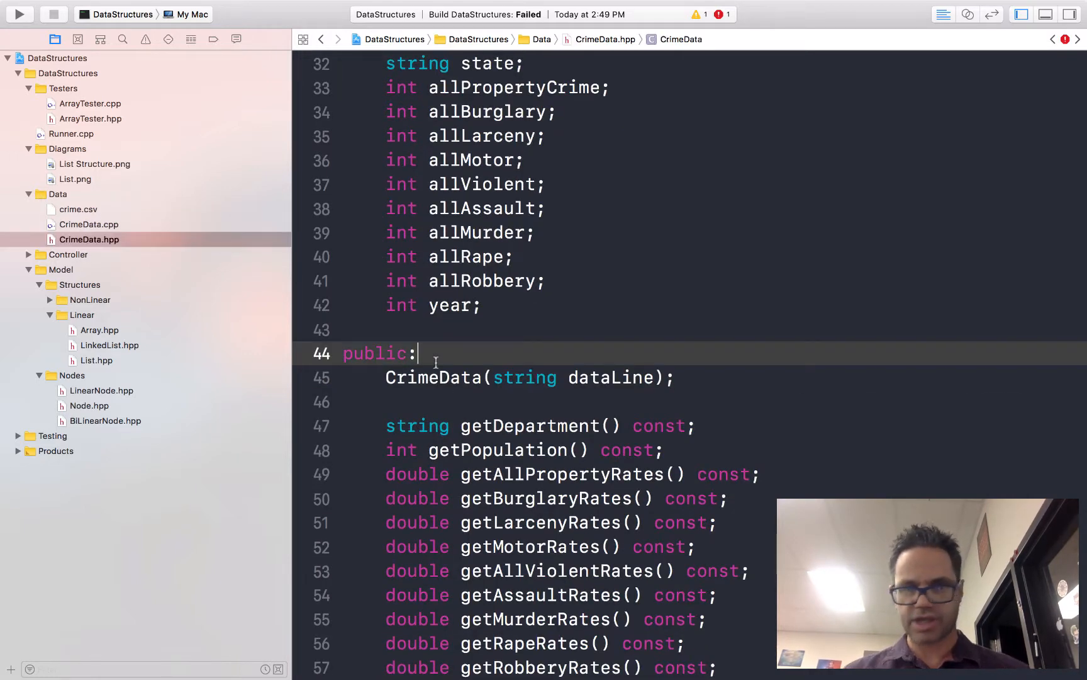
key("Return")
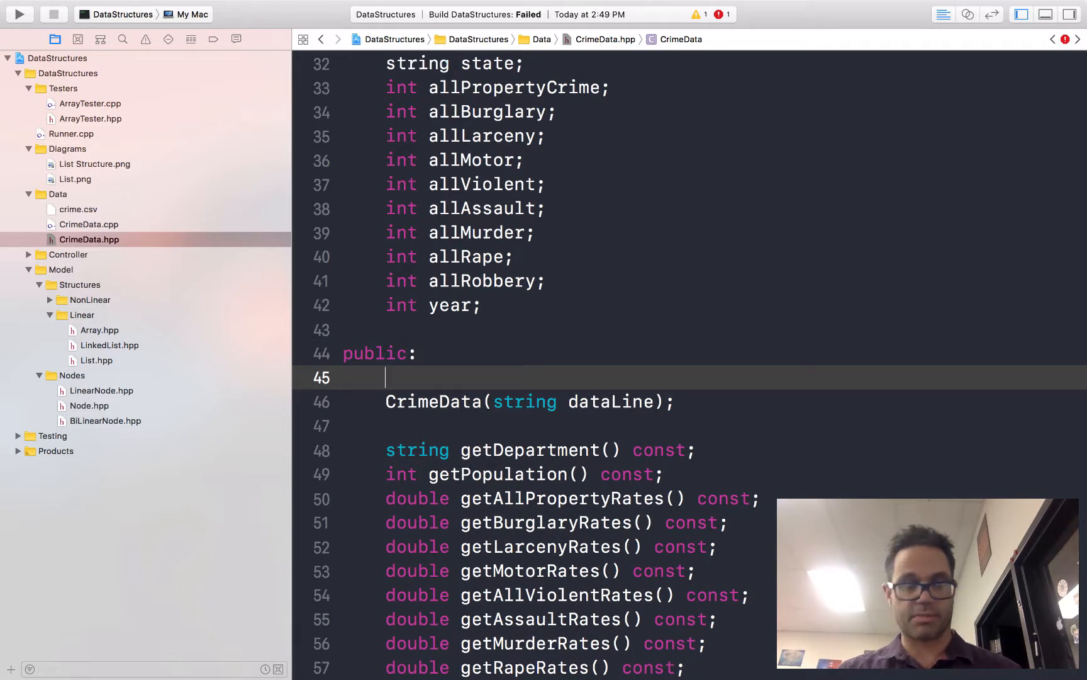
type("Cr")
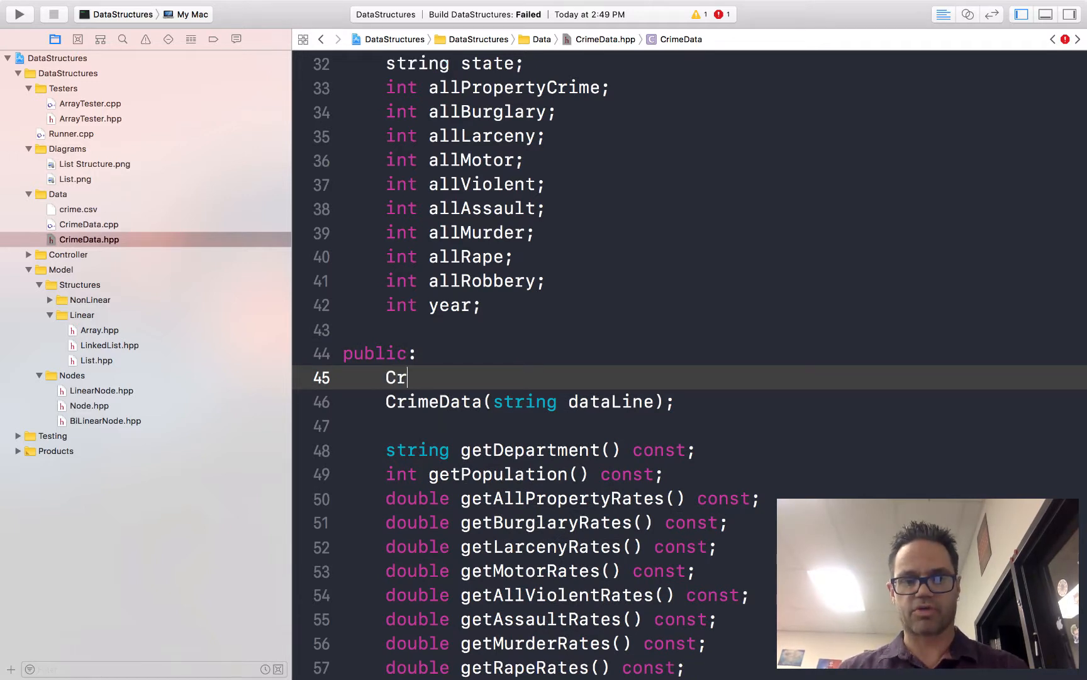
type("imeData(")
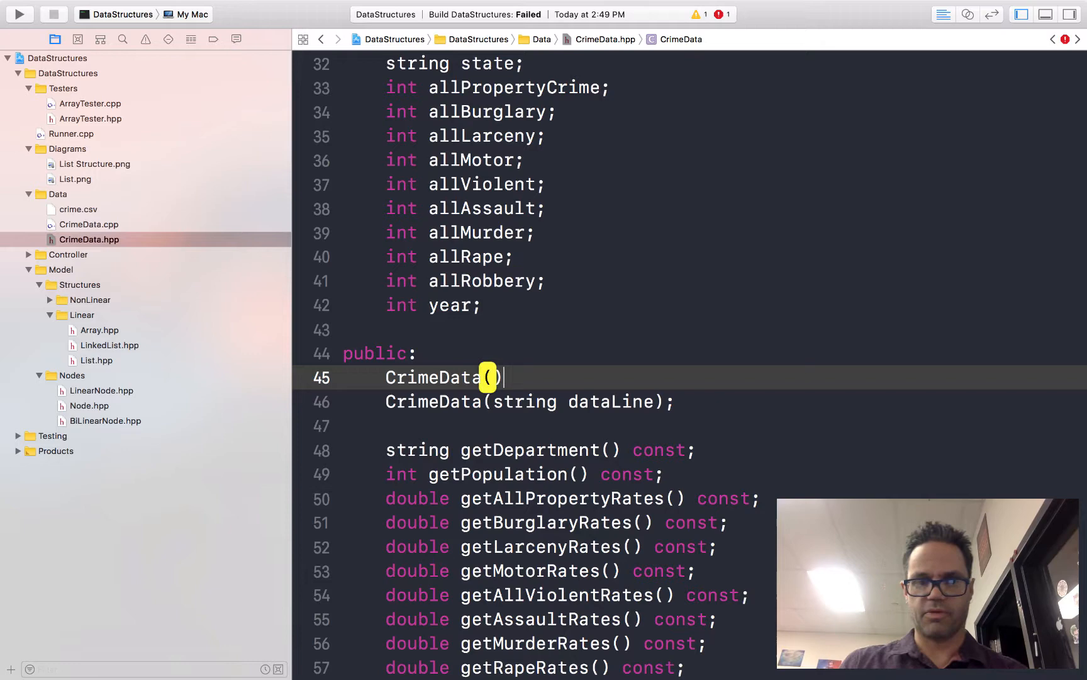
type(");")
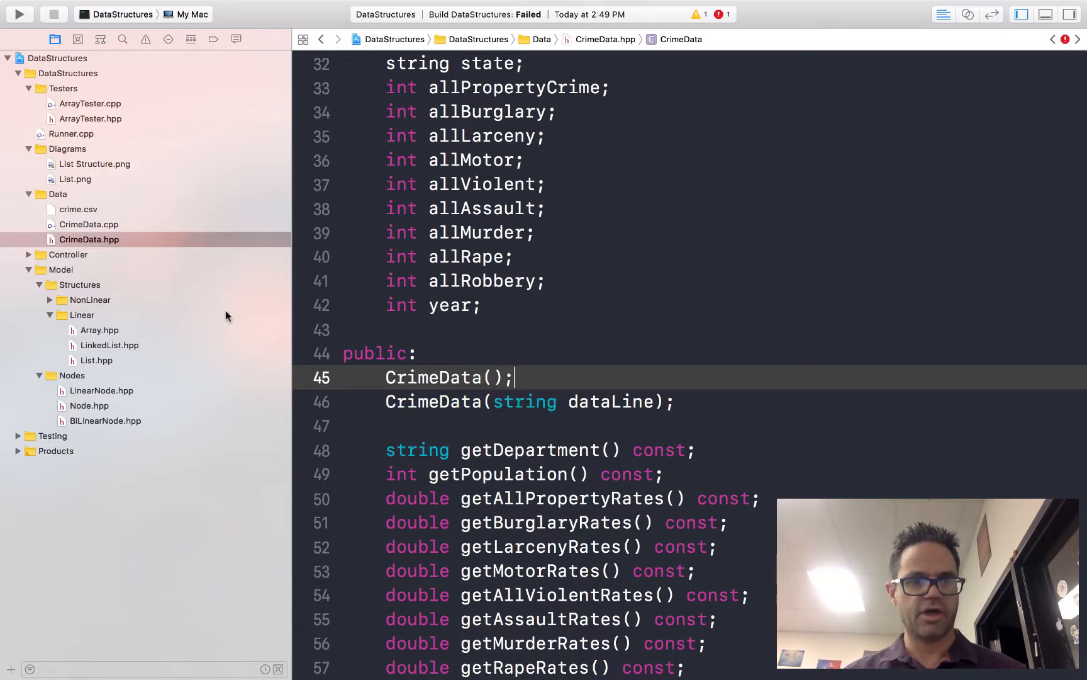
left_click(94, 226)
scroll(481, 425, "up", 5)
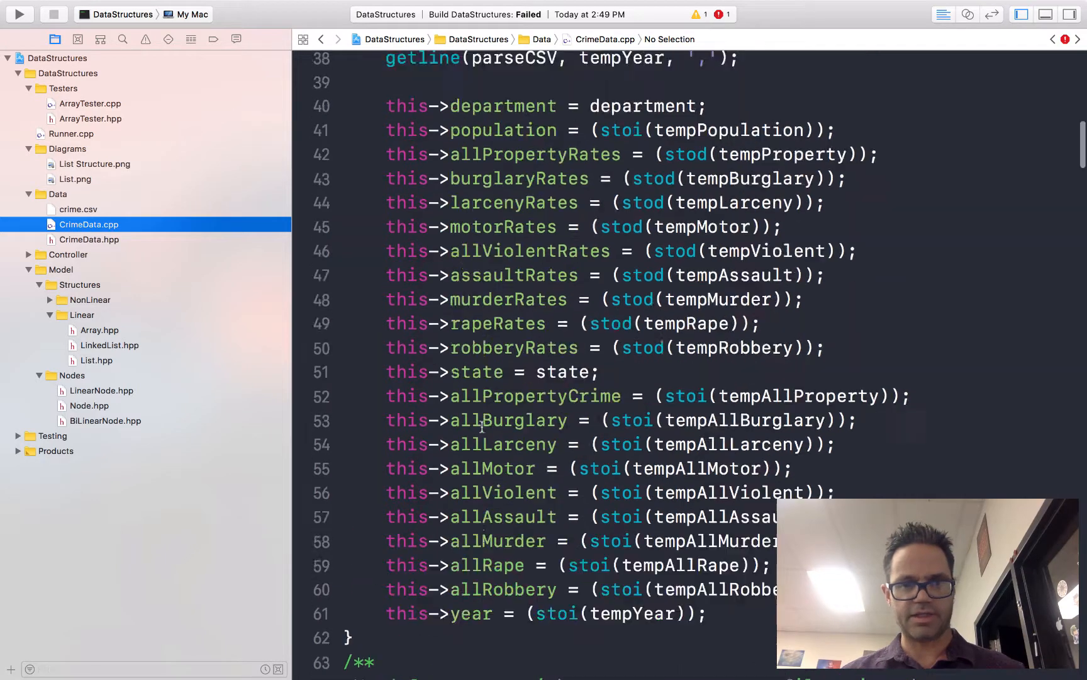
scroll(442, 383, "up", 10)
Define an empty CrimeData::CrimeData() in CrimeData.cpp with comments explaining the data structures need it.
left_click(382, 282)
key("Return")
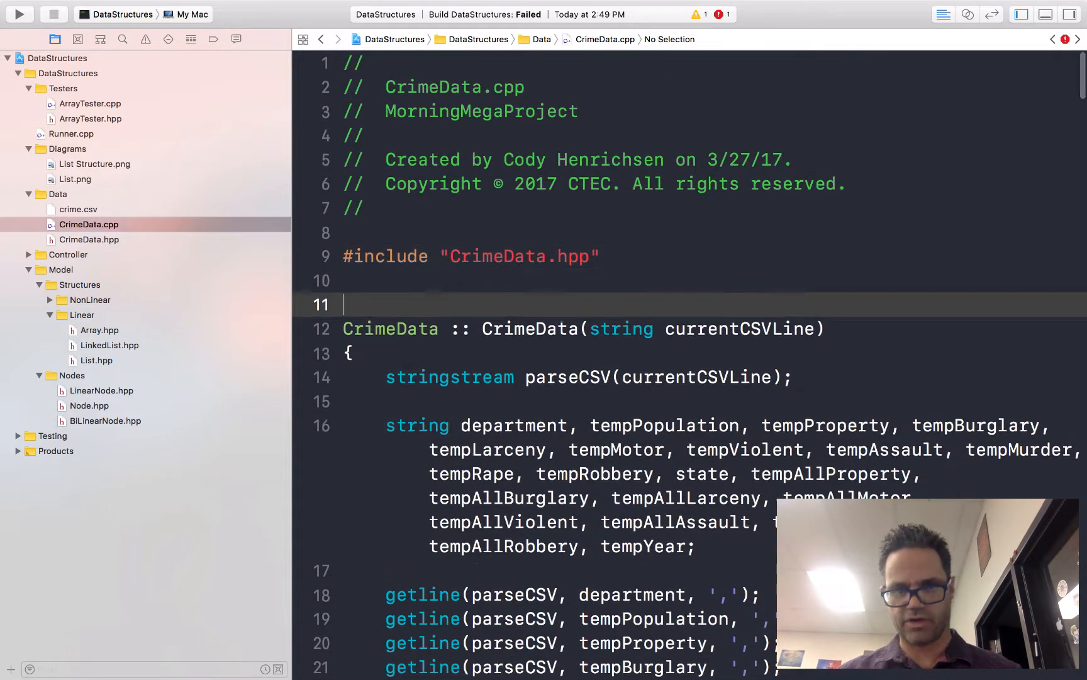
key("Return")
key("Return")
key("Up")
key("Up")
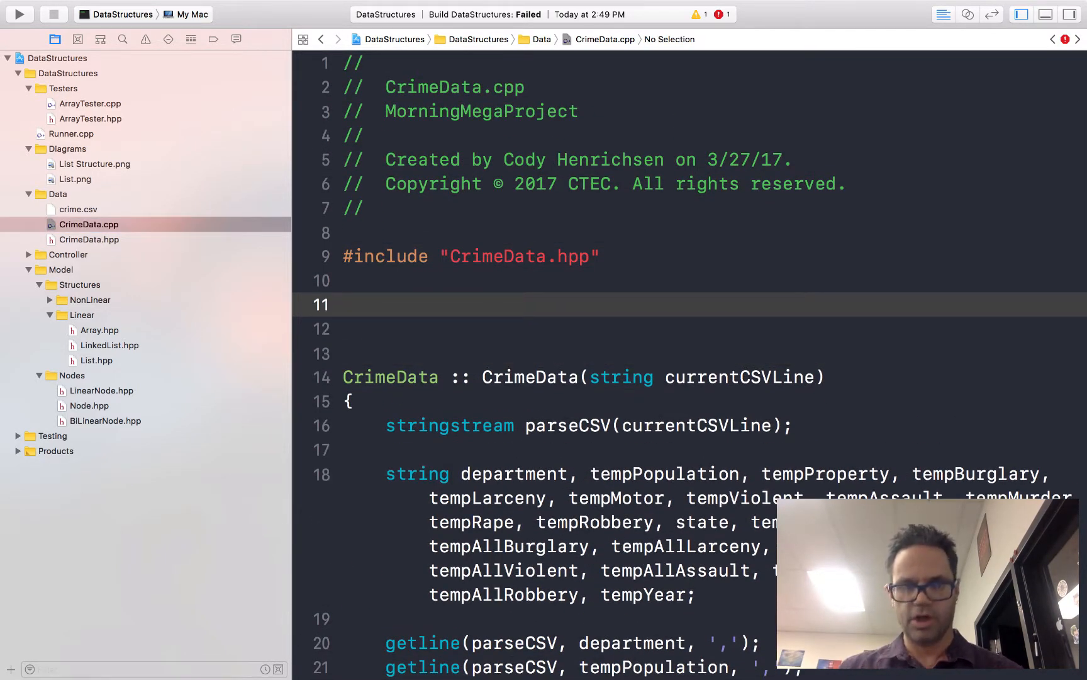
type("CrimeData ")
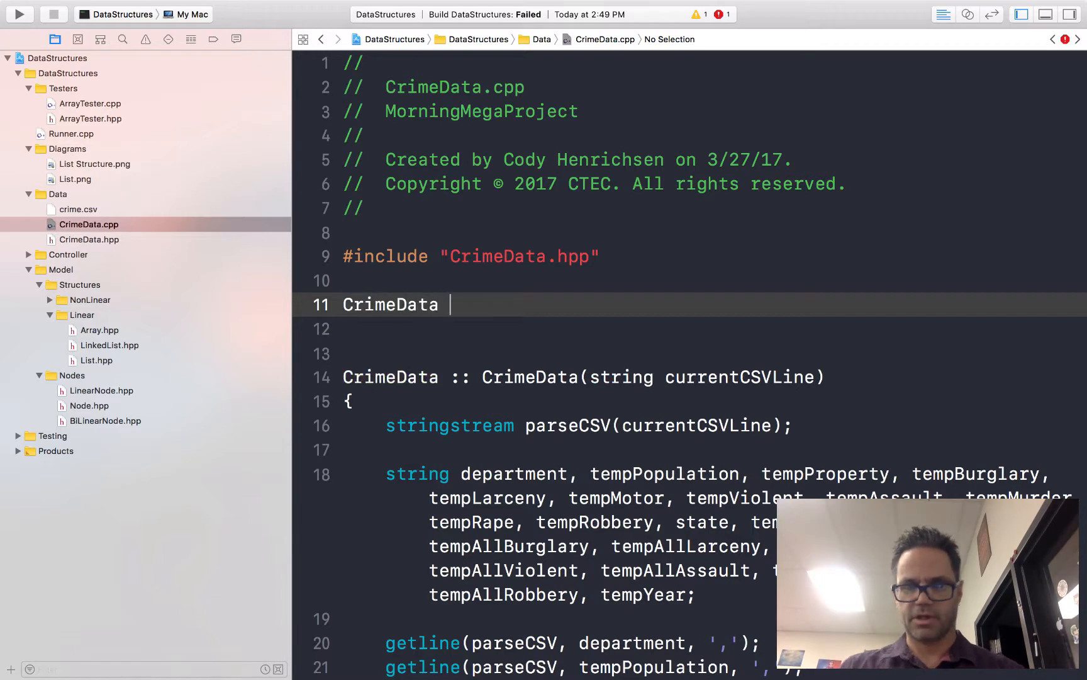
type(":: CrimeD")
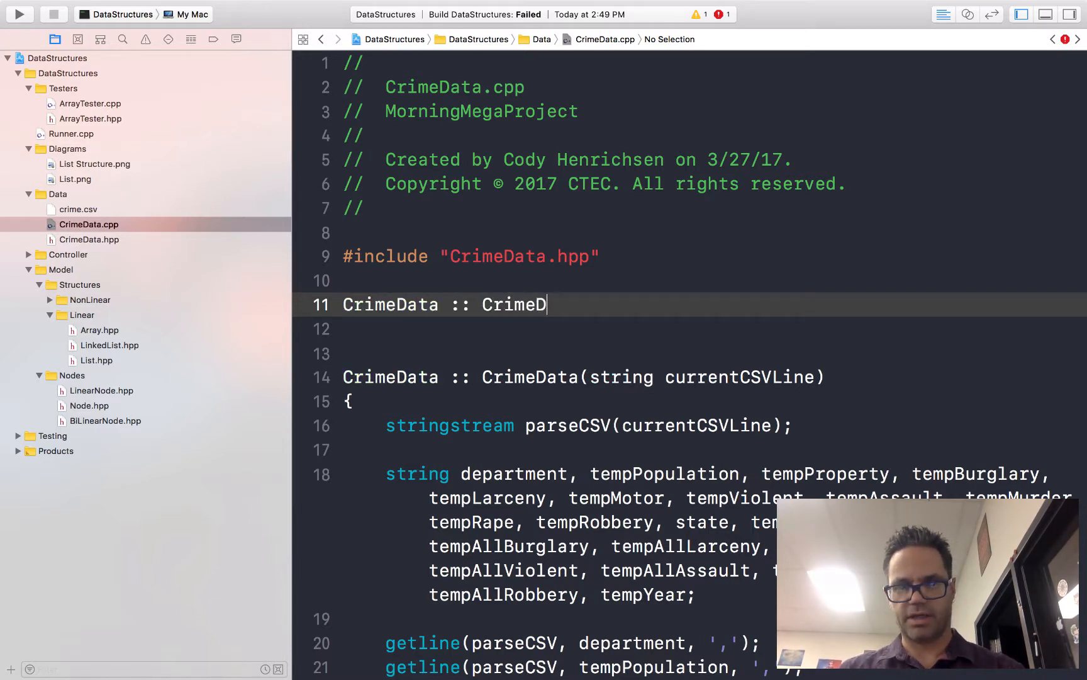
type("ata()")
key("Return")
type("{")
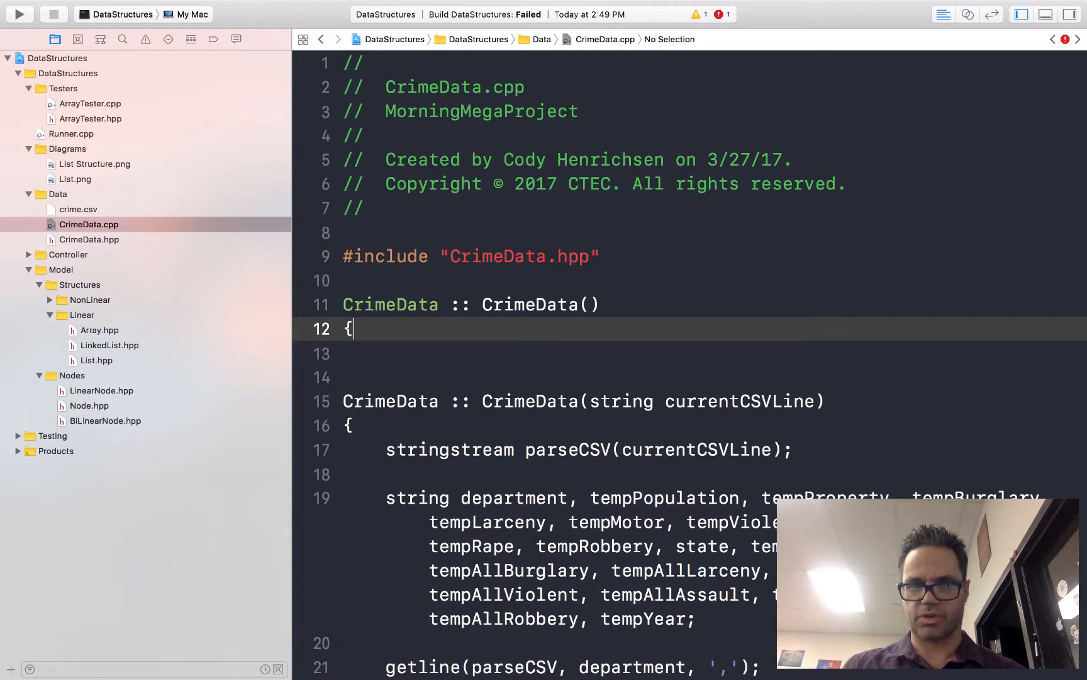
key("Return")
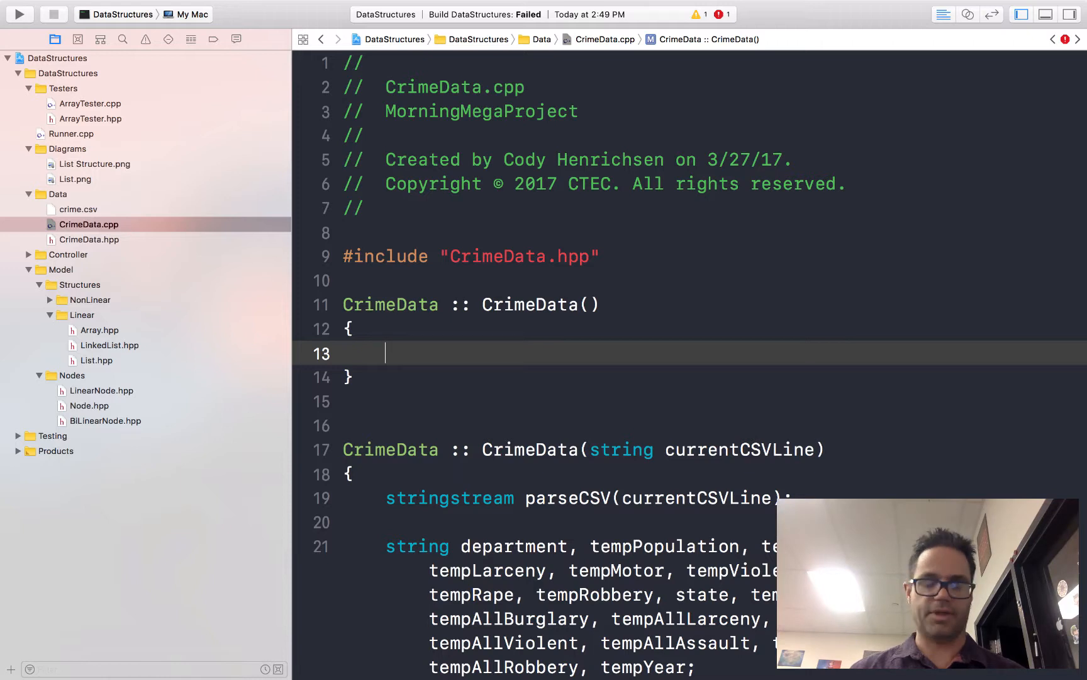
type("//Included for compilation of data structures.     //We need a no parameter constructor.")
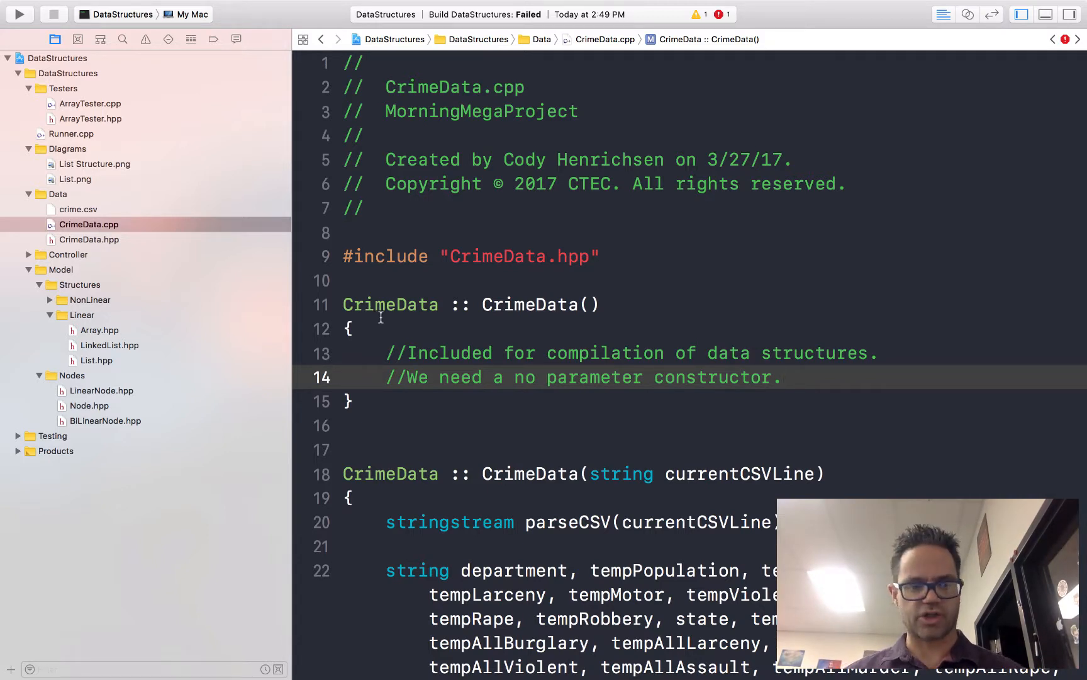
Build DataStructures successfully from ArrayTester.cpp and run the testAdvancedArray timing test.
left_click(81, 118)
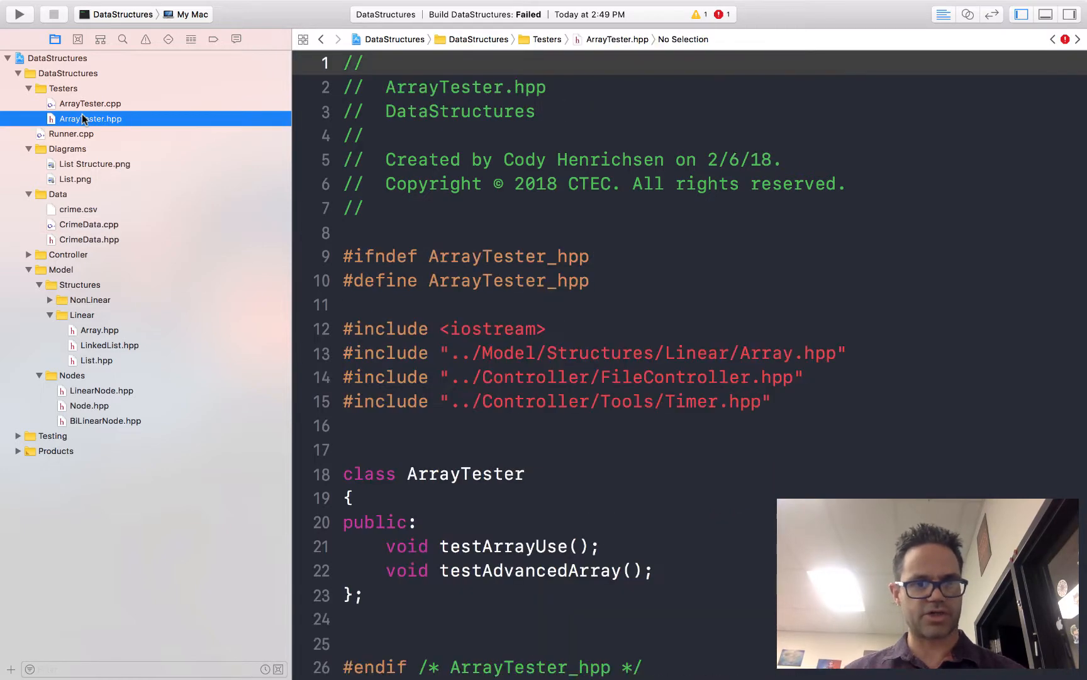
left_click(86, 103)
key("super+b")
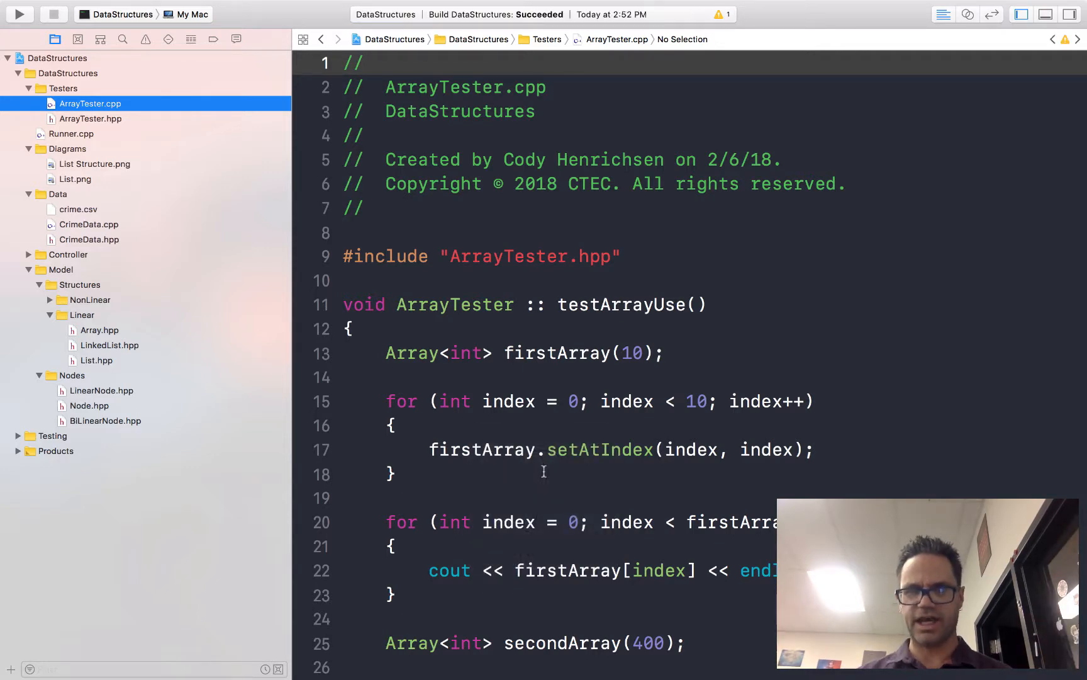
scroll(759, 522, "down", 10)
scroll(759, 522, "down", 7)
scroll(759, 522, "down", 4)
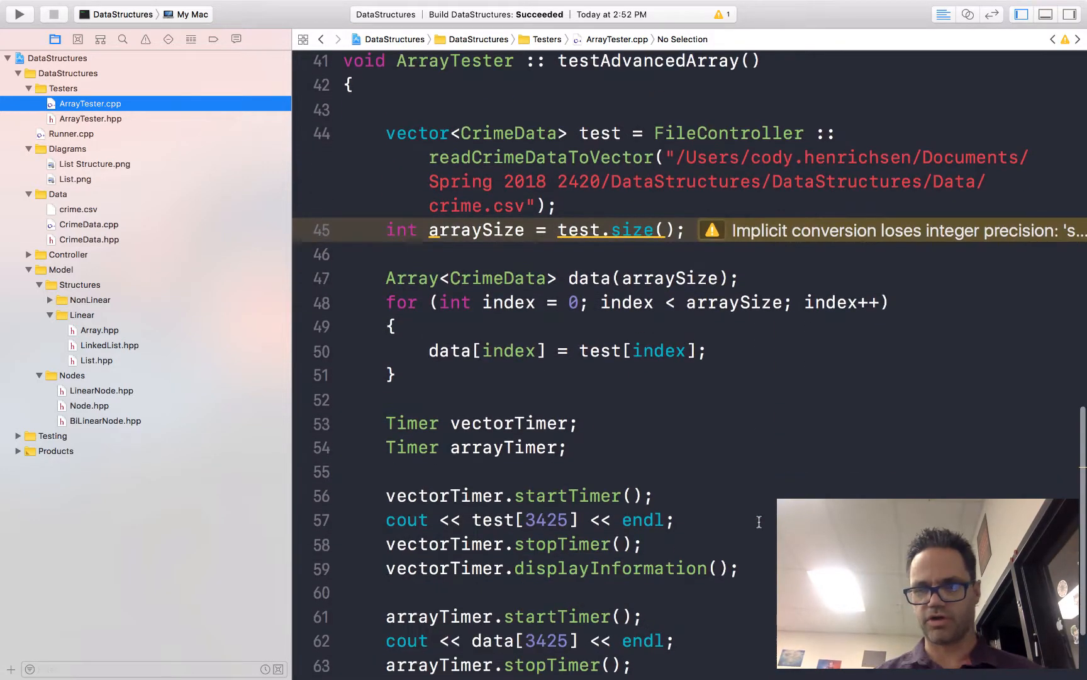
left_click(603, 278)
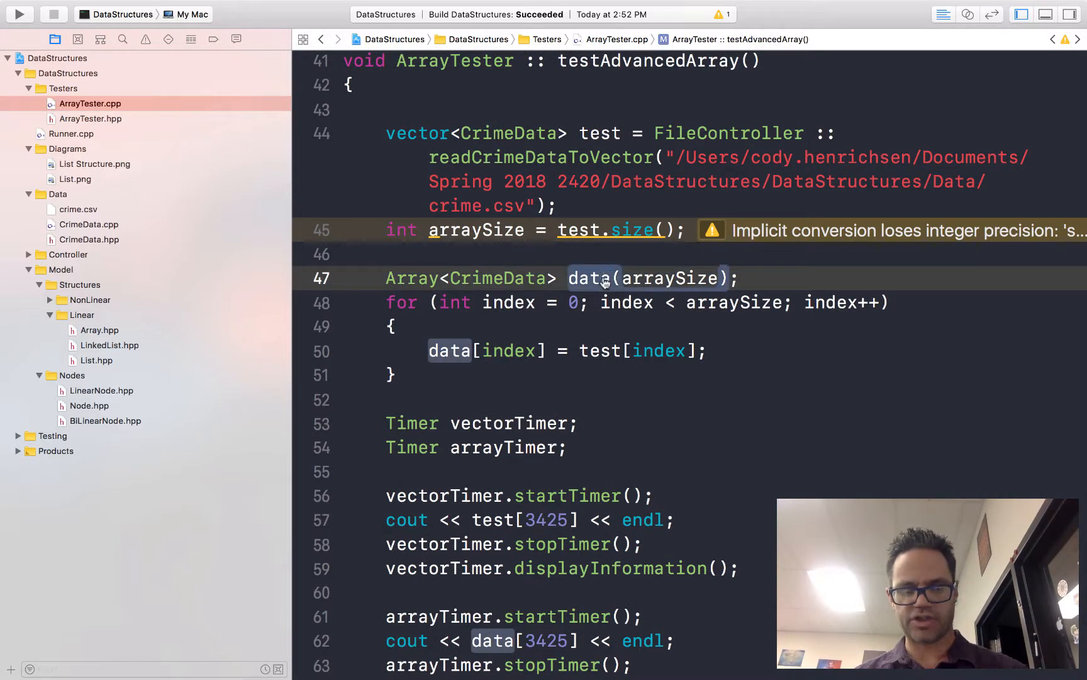
key("super+r")
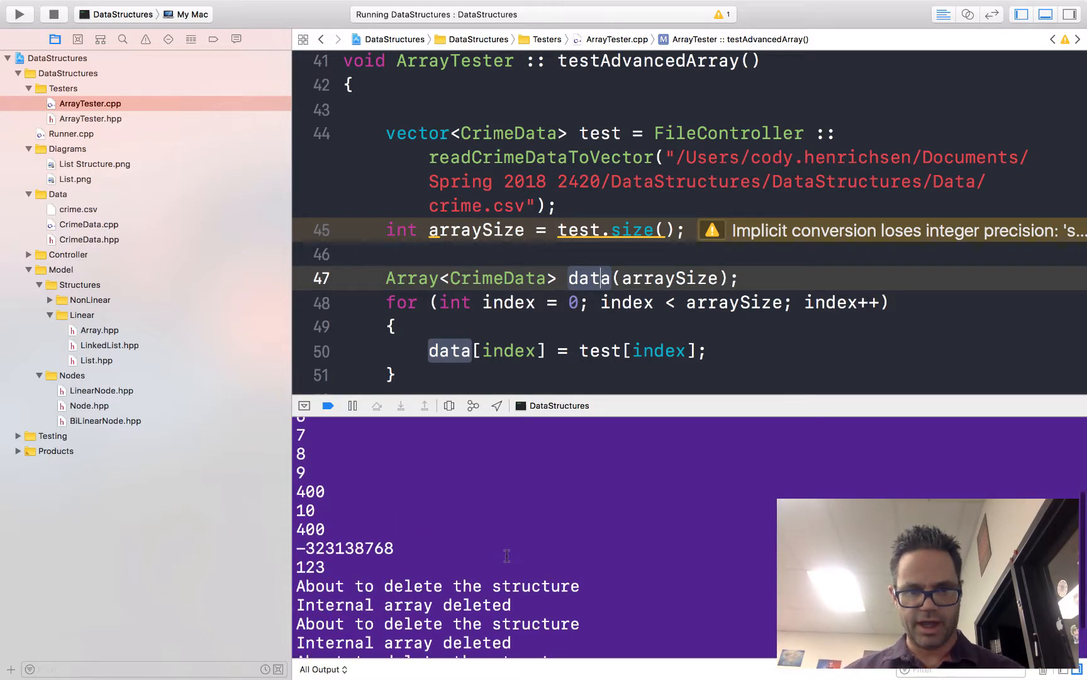
scroll(510, 555, "down", 1)
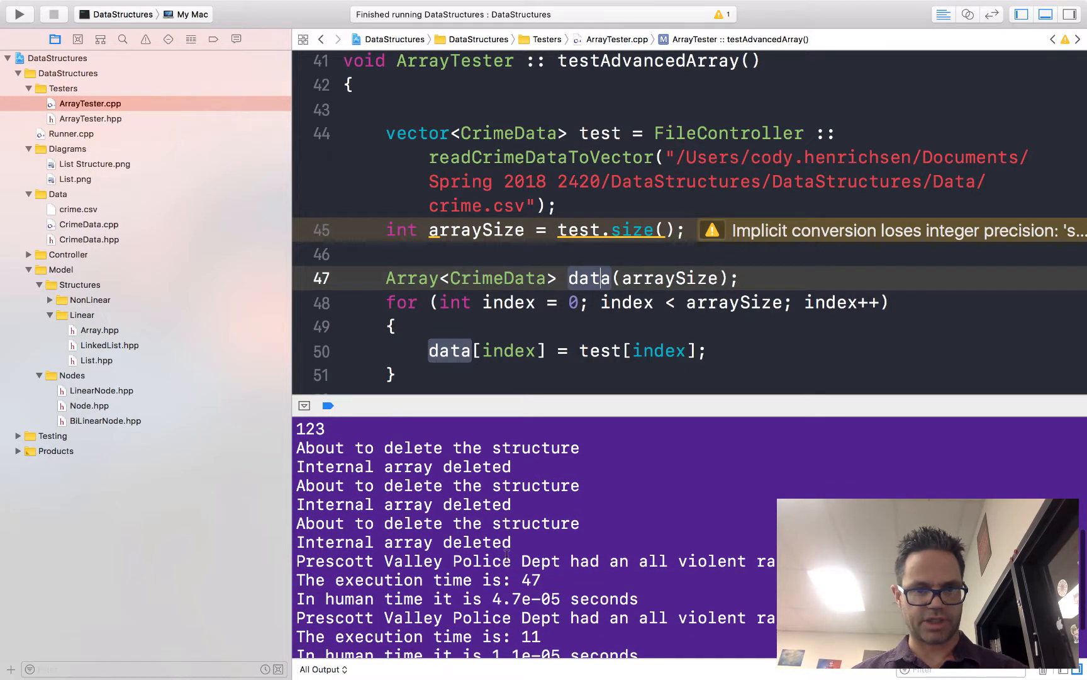
scroll(510, 556, "down", 1)
scroll(509, 555, "down", 1)
scroll(508, 554, "down", 1)
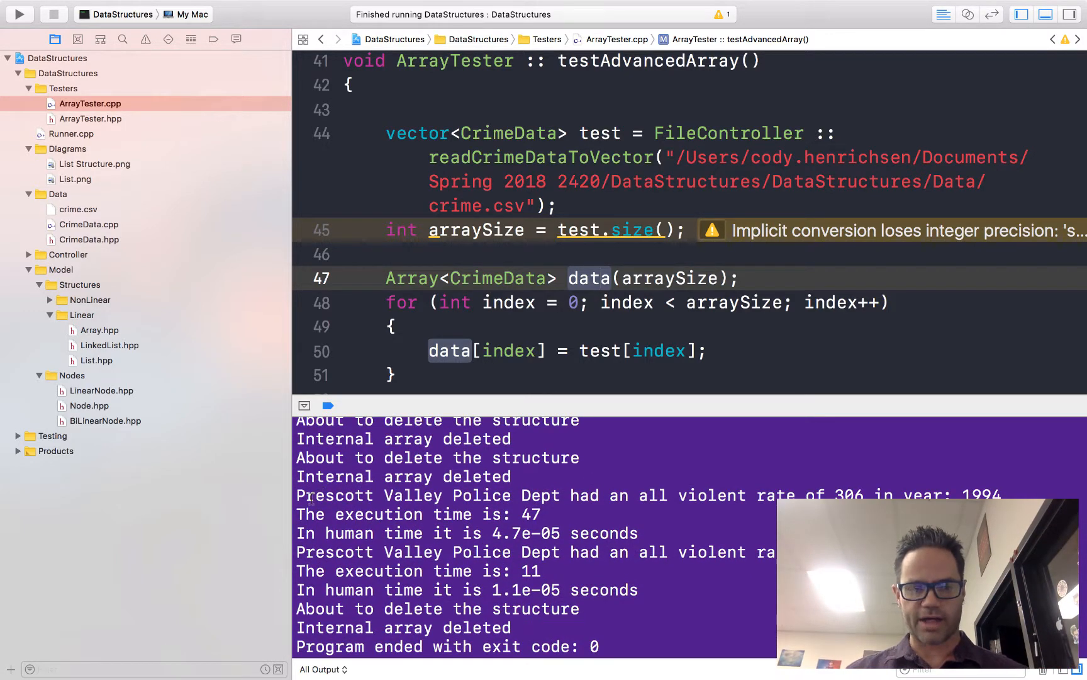
Highlight the console results: vector access time 47 versus array access time 11.
left_click_drag(308, 501, 644, 501)
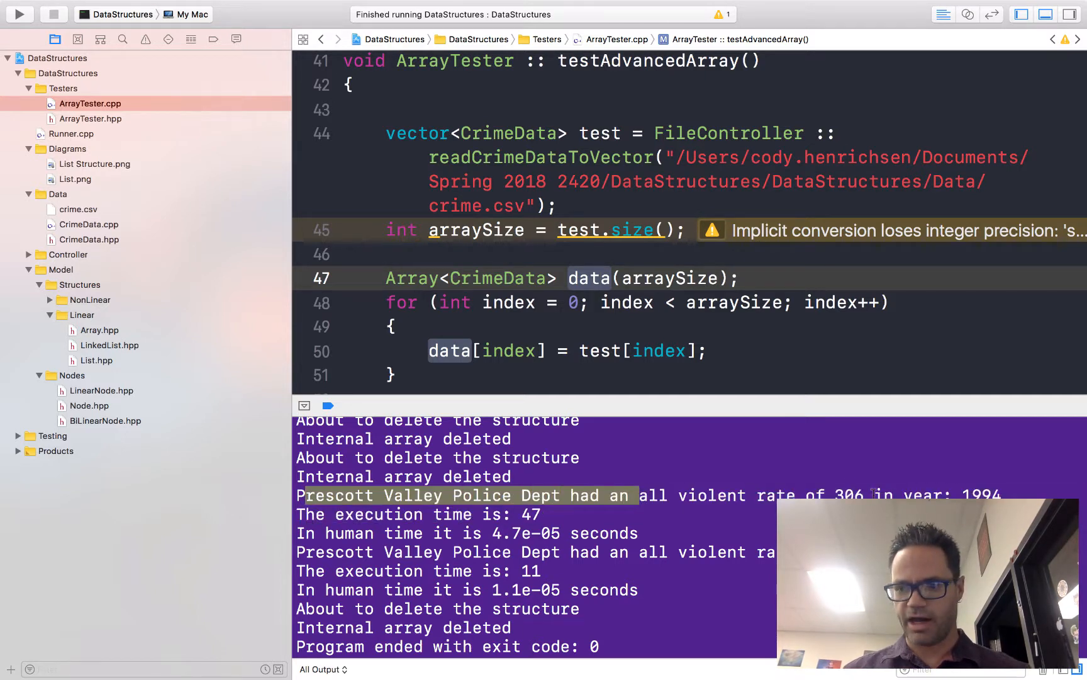
left_click(532, 513)
left_click_drag(541, 513, 520, 512)
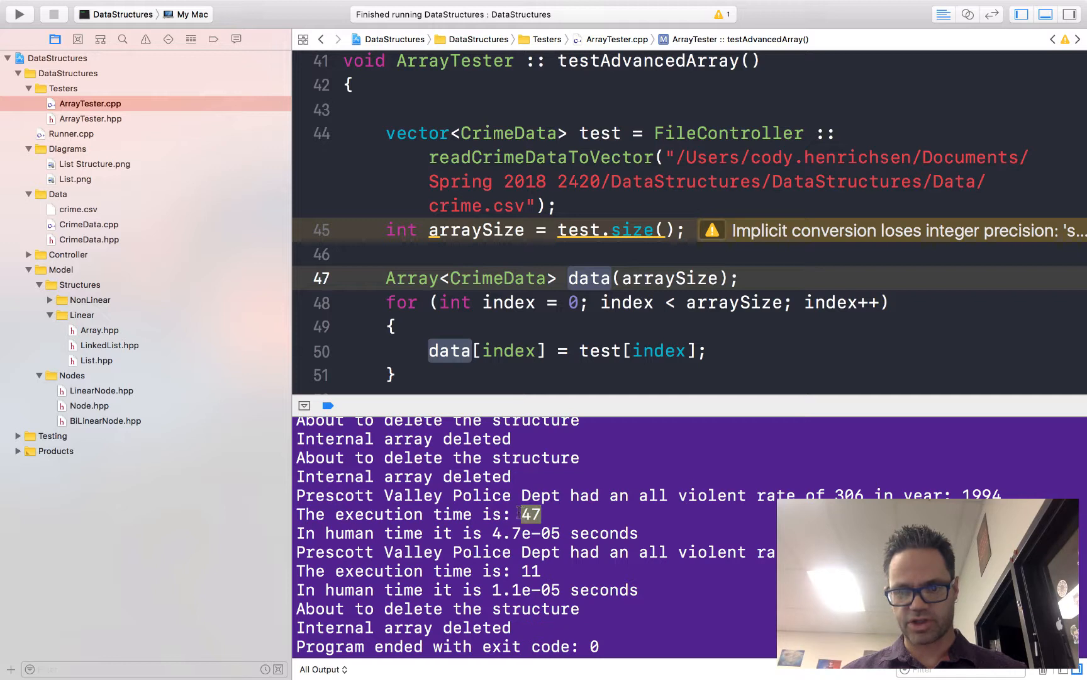
left_click_drag(541, 571, 521, 571)
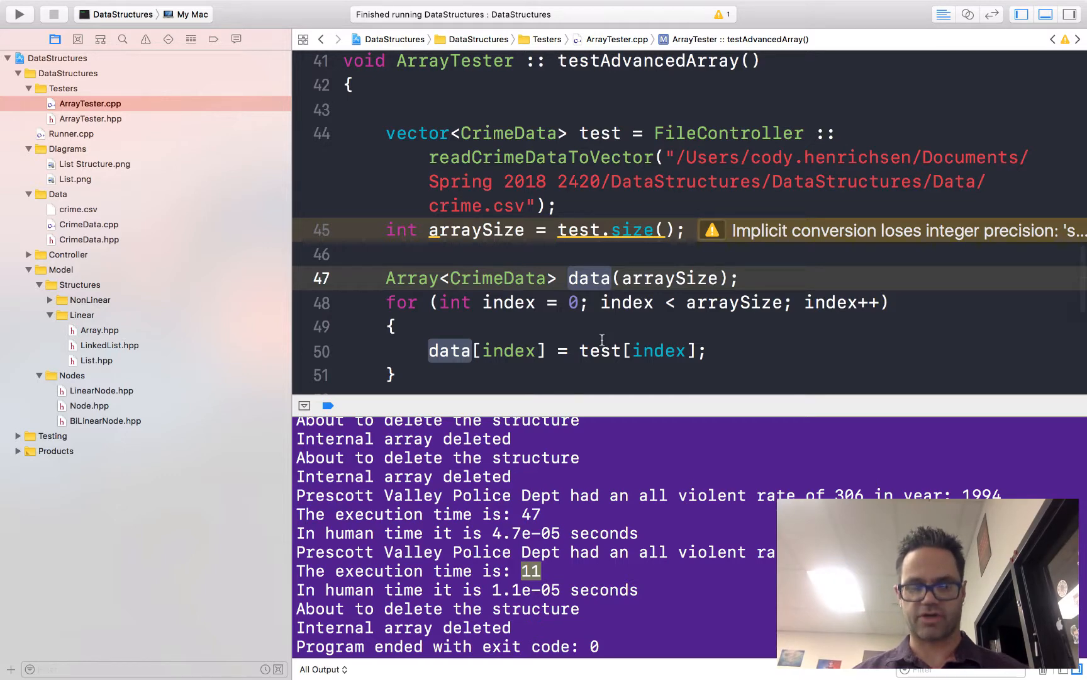
Hide the navigator and re-run the timing test to confirm array access stays faster than vector.
key("super+0")
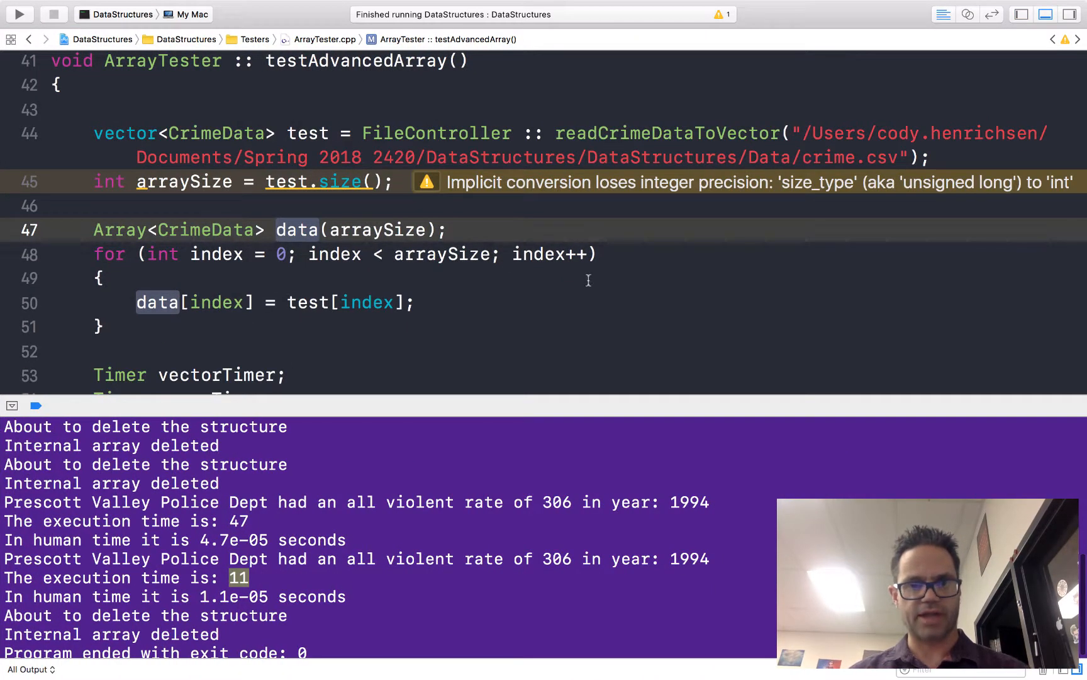
scroll(589, 281, "down", 3)
scroll(588, 280, "down", 3)
scroll(588, 280, "down", 3)
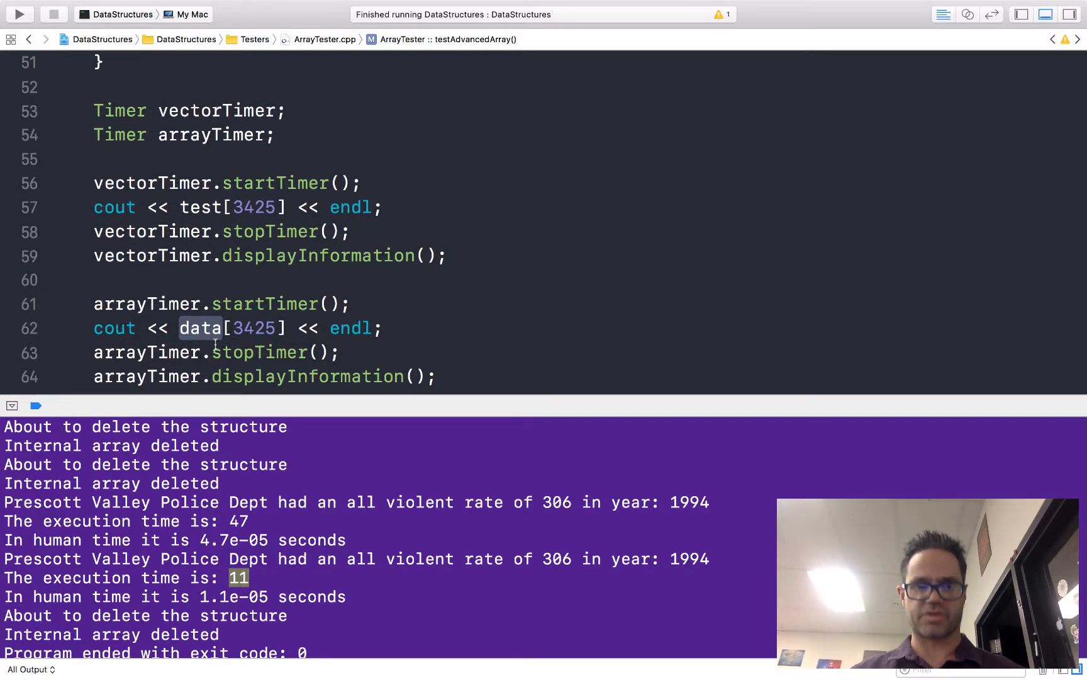
key("super+r")
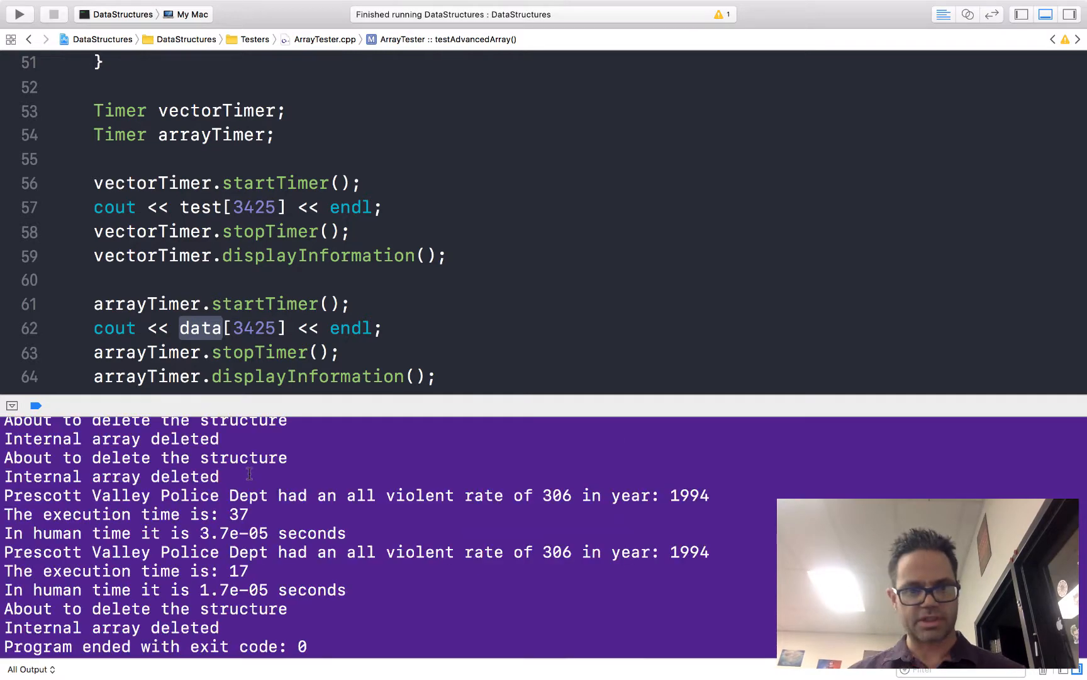